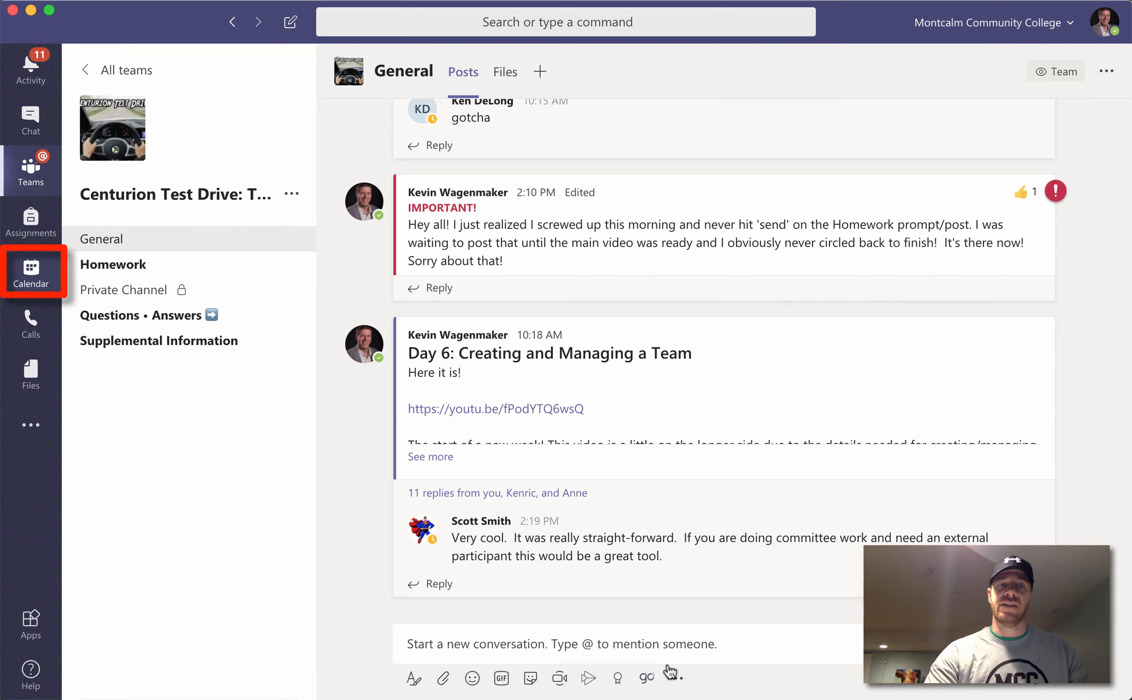
Step: Open the Teams Calendar showing the May 11–15, 2020 work week
{"action": "left_click", "coordinate": [32, 269]}
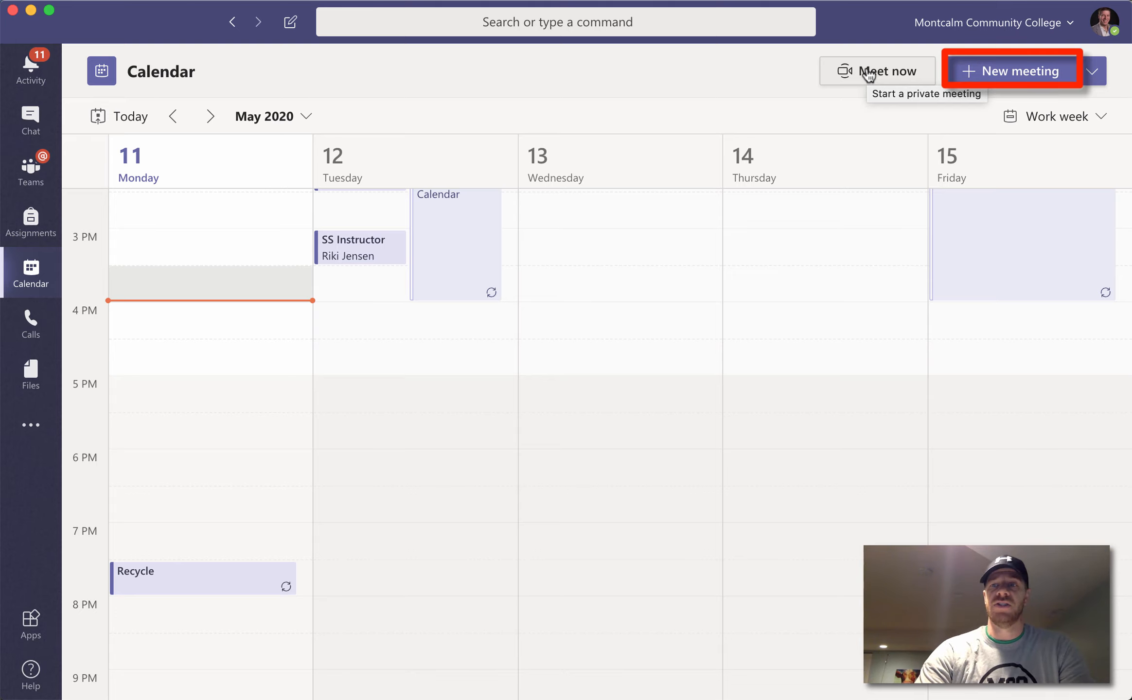
Step: Check the New meeting choices, then open a blank meeting form for May 11, 4:00–4:30 PM
{"action": "left_click", "coordinate": [1039, 78]}
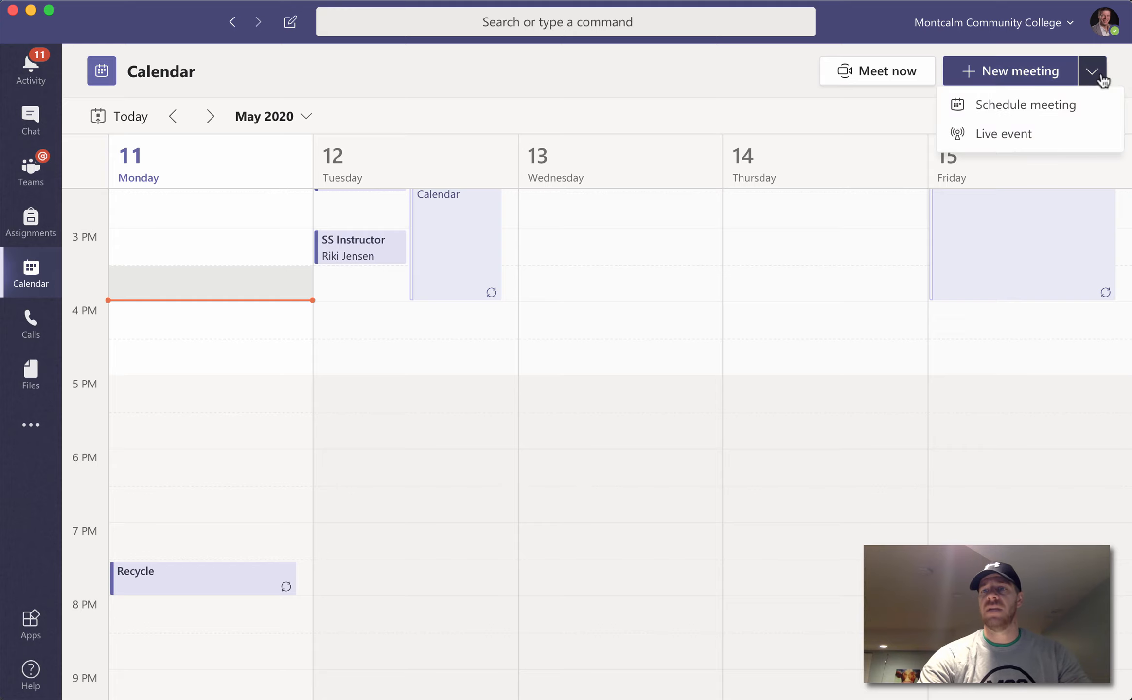
{"action": "left_click", "coordinate": [1045, 81]}
{"action": "left_click", "coordinate": [1045, 82]}
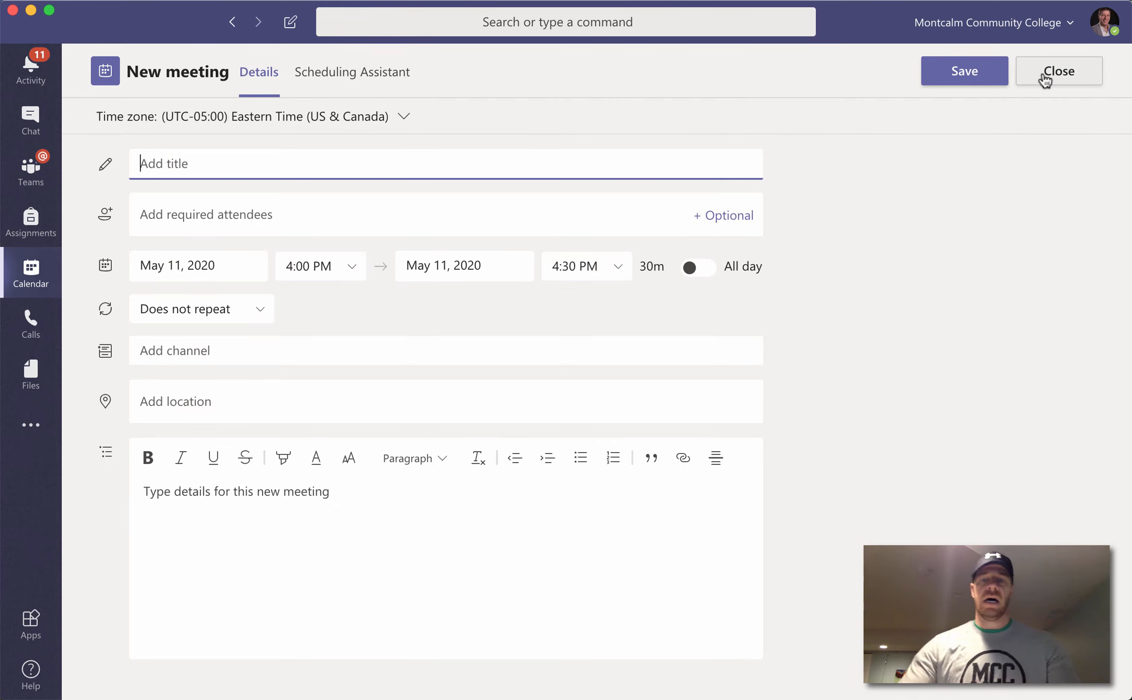
Step: Title the meeting 'Sample Meeting' and add a colleague as a required attendee
{"action": "type", "text": "Sample"}
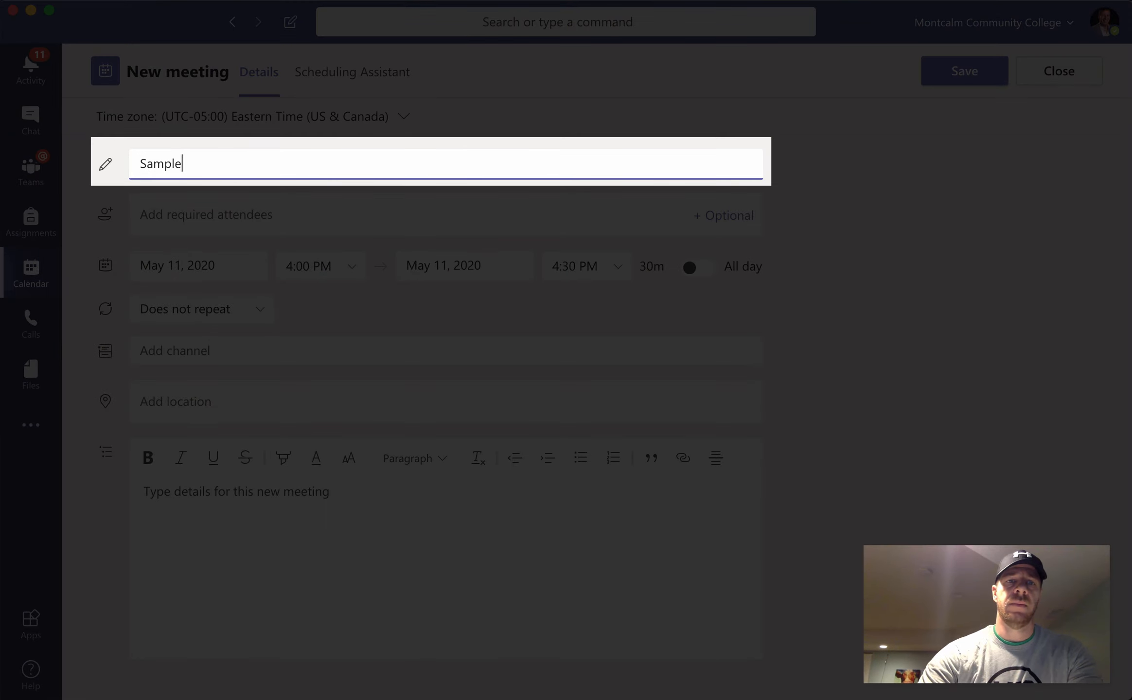
{"action": "type", "text": " Meeting"}
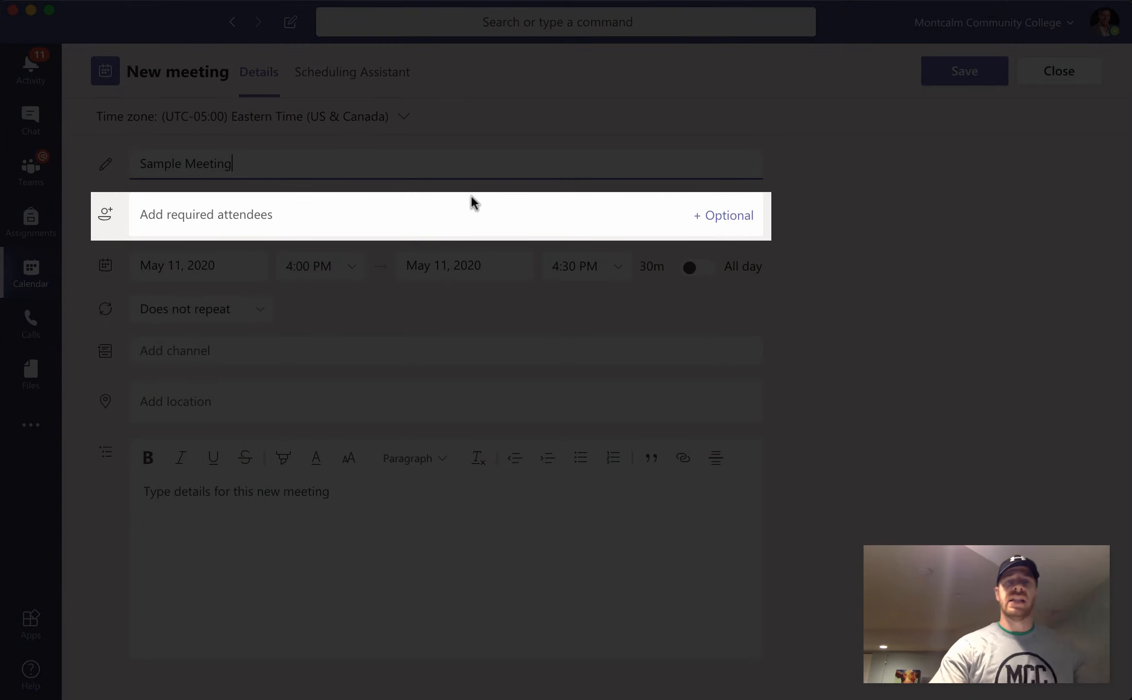
{"action": "left_click", "coordinate": [335, 219]}
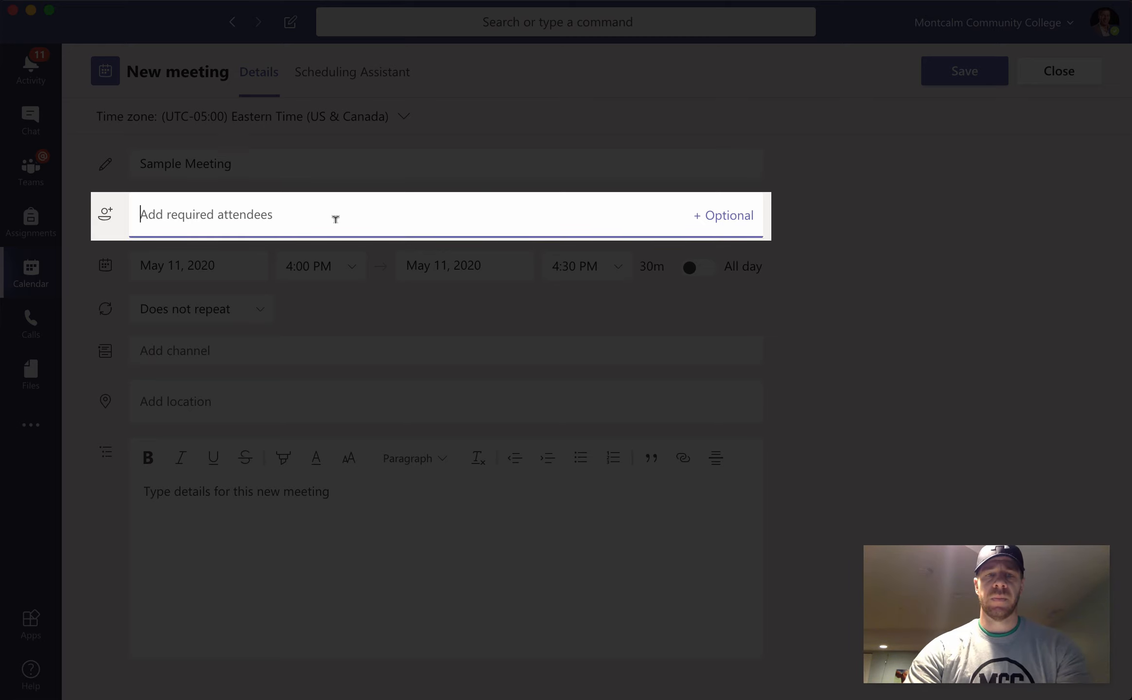
{"action": "type", "text": "Laurie"}
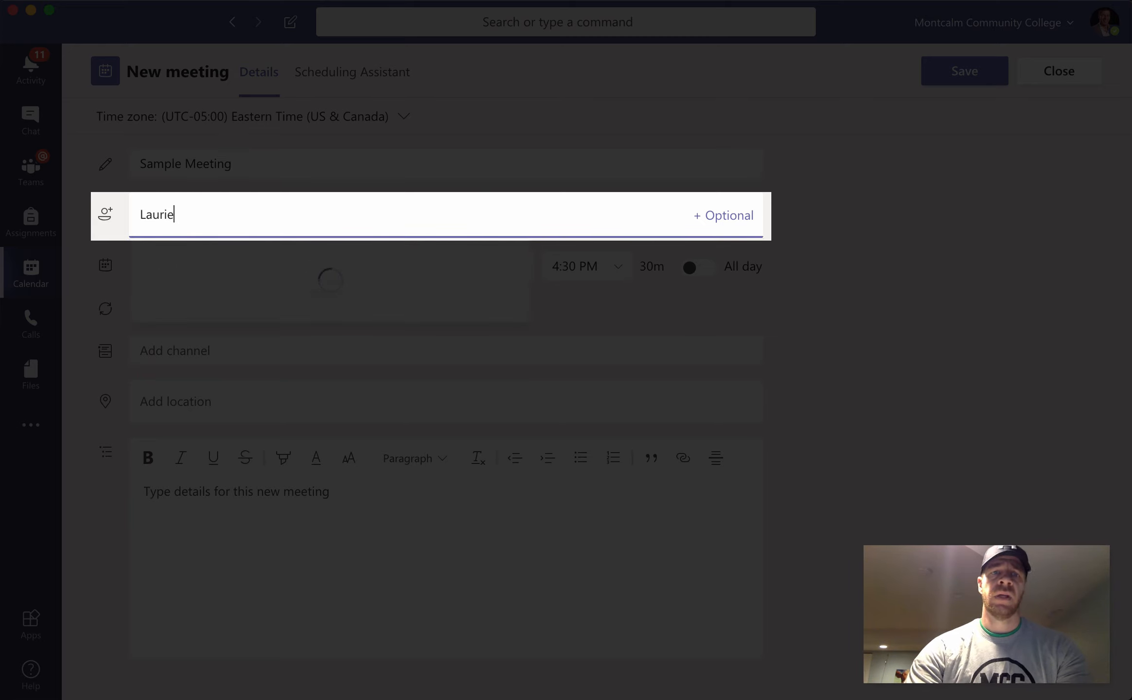
{"action": "key", "text": "Return"}
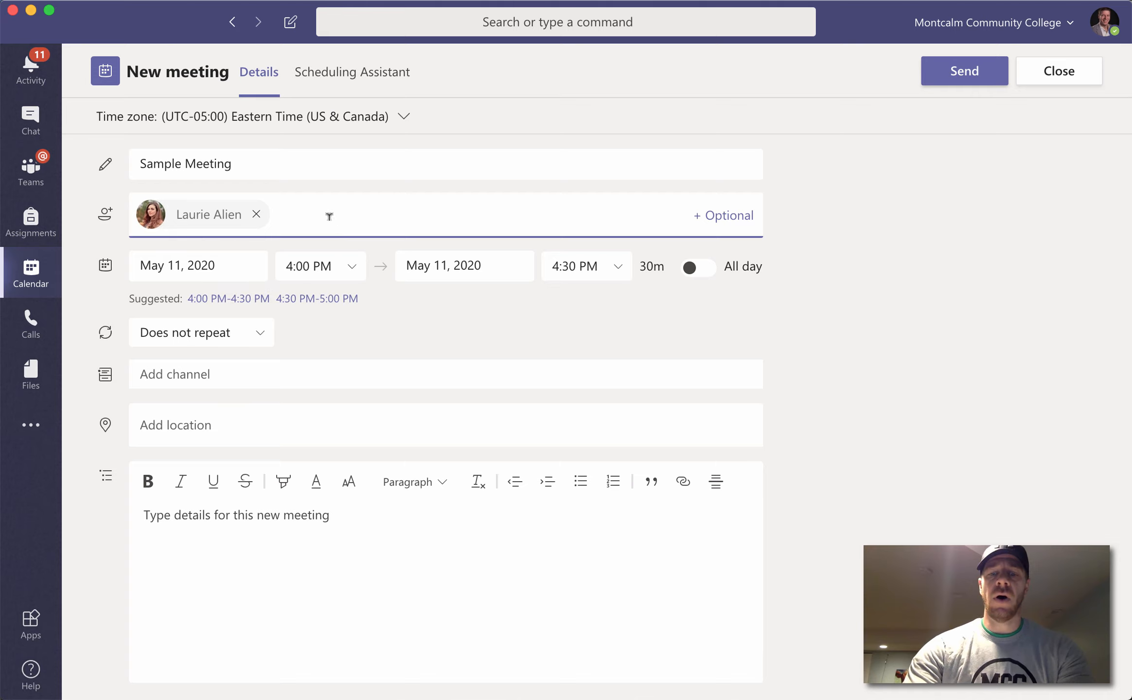
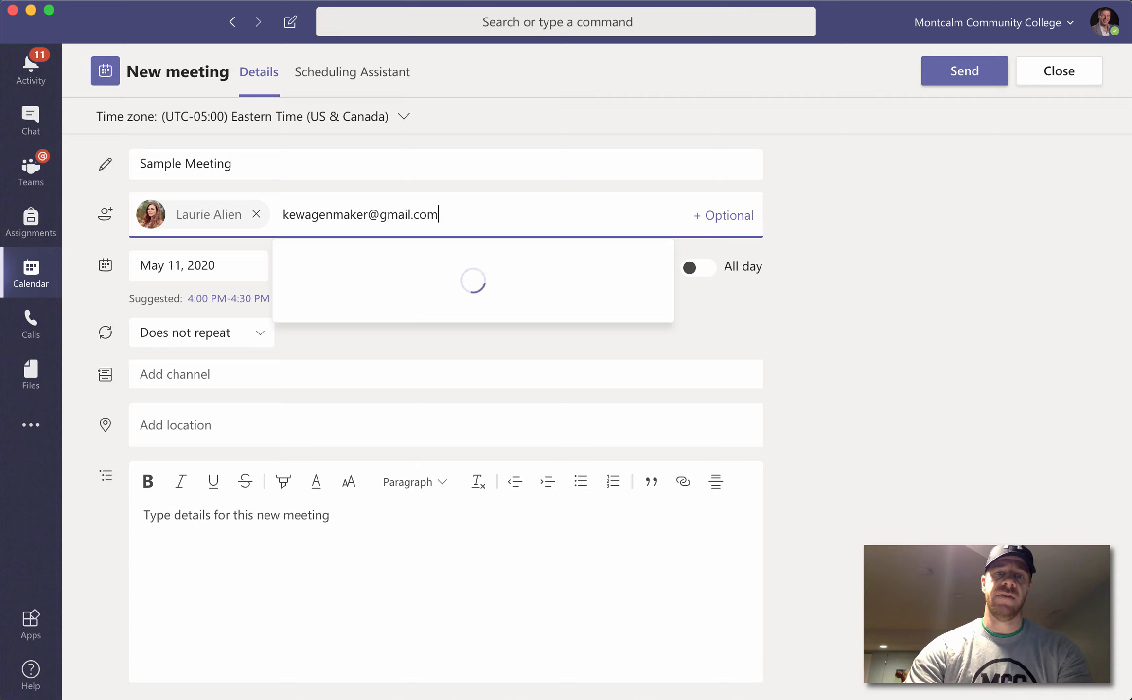
Step: Add an outside Gmail address as a guest attendee
{"action": "key", "text": "Return"}
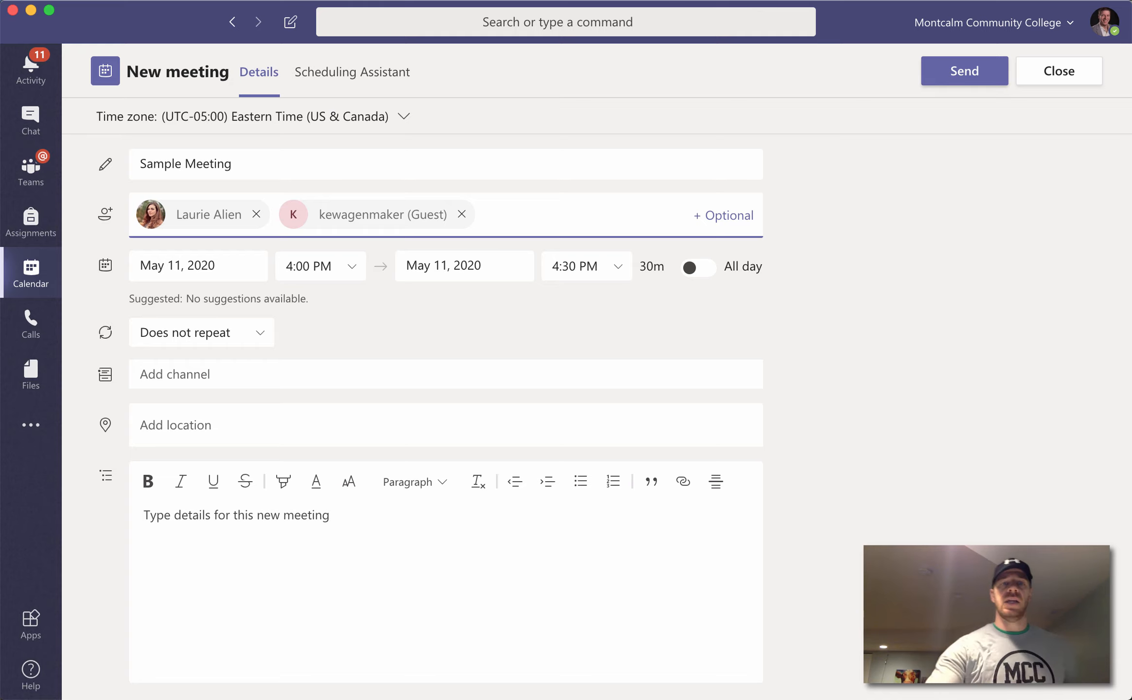
{"action": "left_click", "coordinate": [240, 372]}
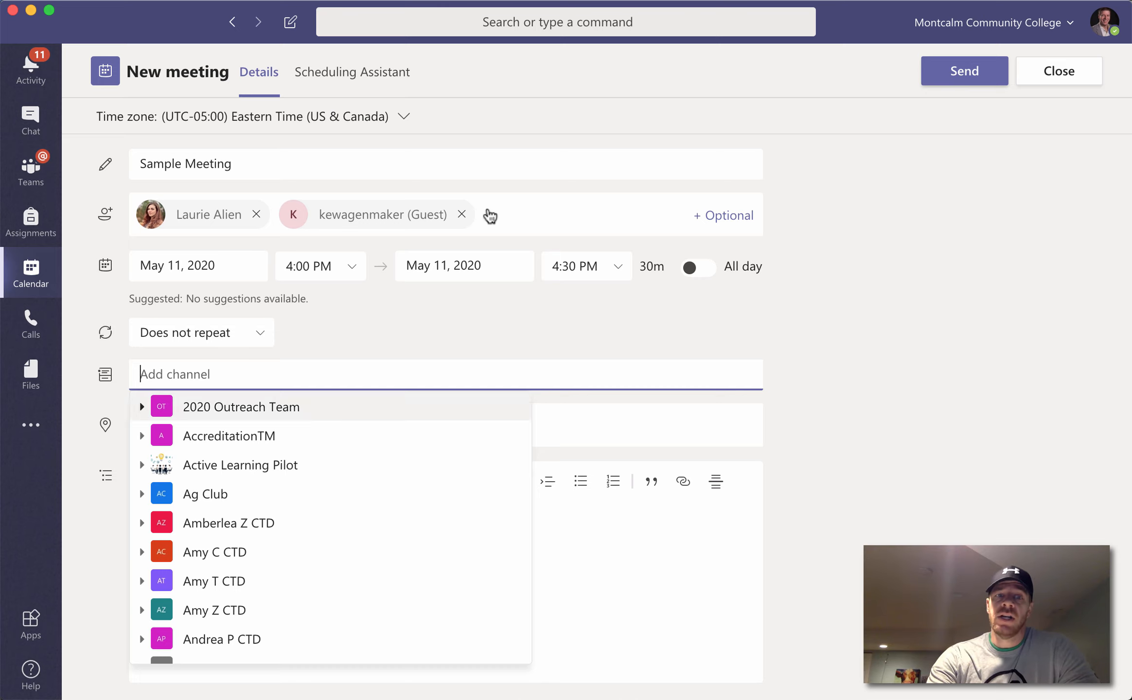
Step: Expand the Centurion Test Drive: Total Teams Experience team in the channel list
{"action": "scroll", "coordinate": [256, 448], "scroll_direction": "down", "scroll_amount": 1}
{"action": "scroll", "coordinate": [256, 448], "scroll_direction": "up", "scroll_amount": 1}
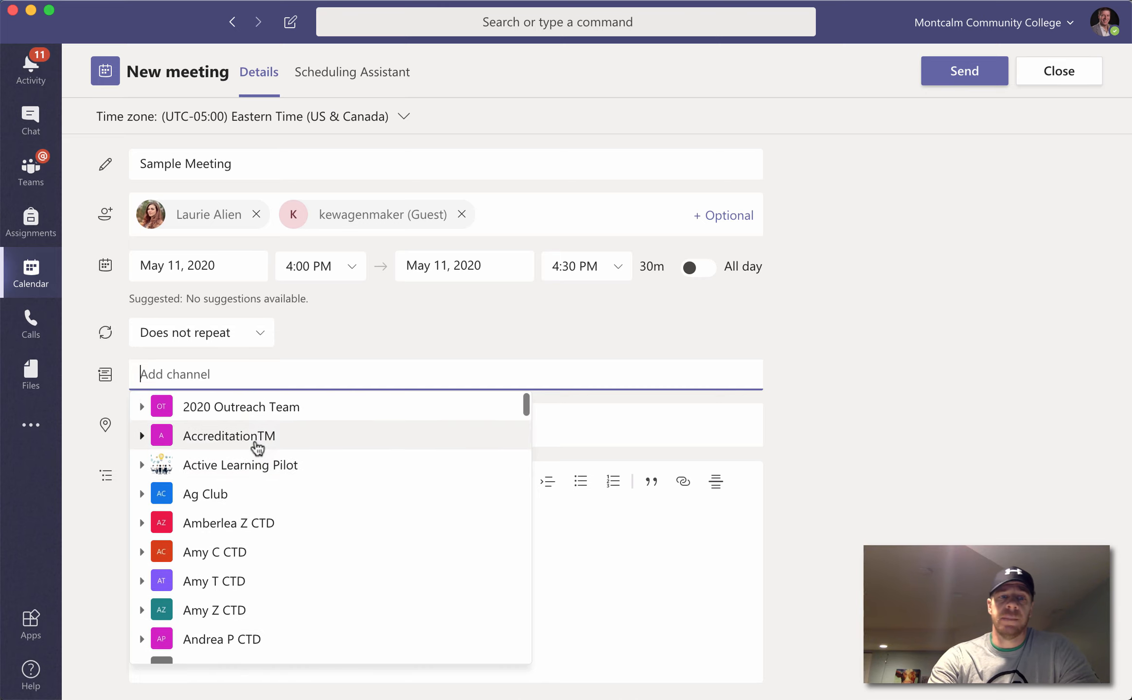
{"action": "scroll", "coordinate": [257, 449], "scroll_direction": "down", "scroll_amount": 5}
{"action": "scroll", "coordinate": [257, 447], "scroll_direction": "down", "scroll_amount": 7}
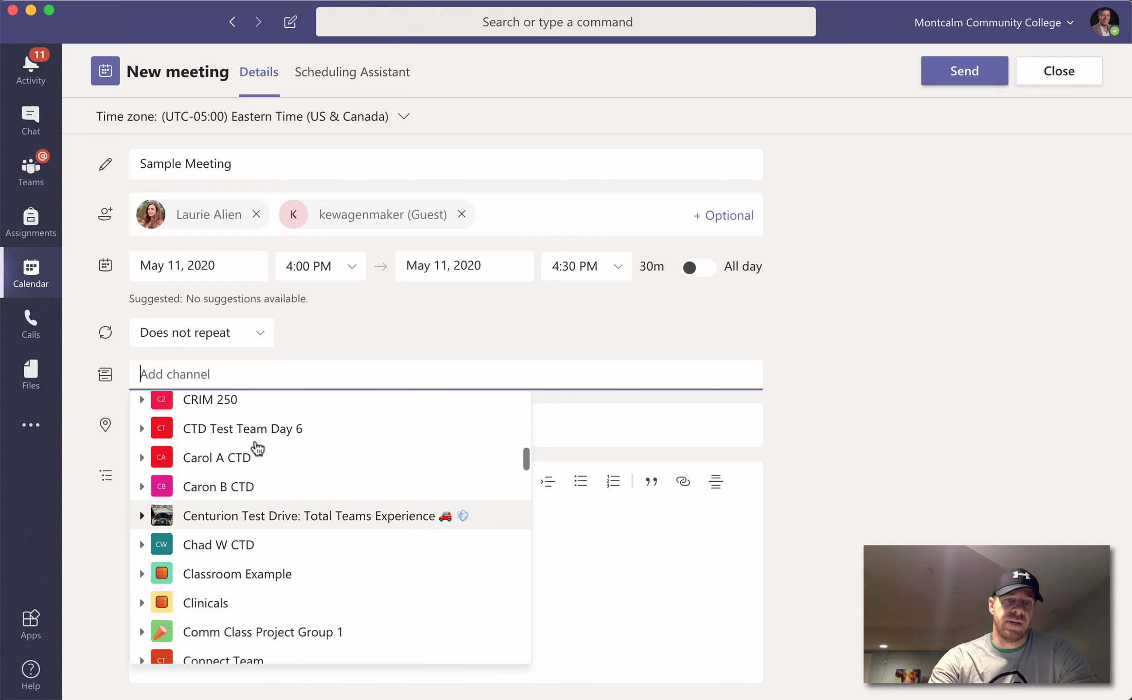
{"action": "left_click", "coordinate": [145, 519]}
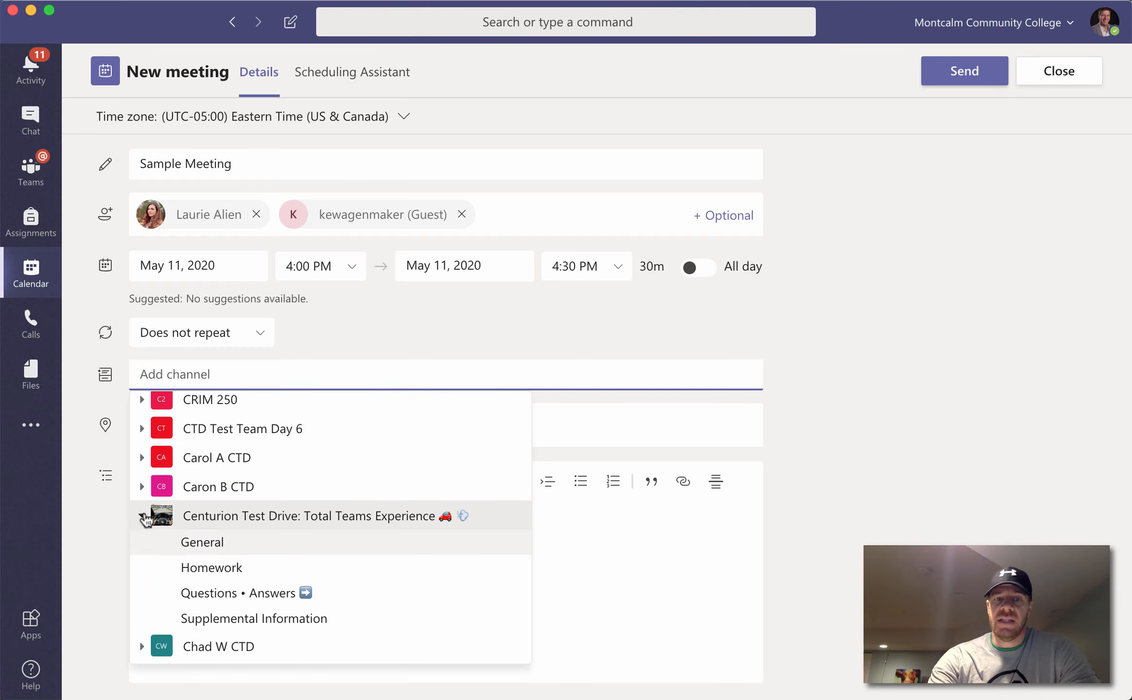
Step: Choose that team's General channel for the meeting
{"action": "scroll", "coordinate": [146, 520], "scroll_direction": "down", "scroll_amount": 2}
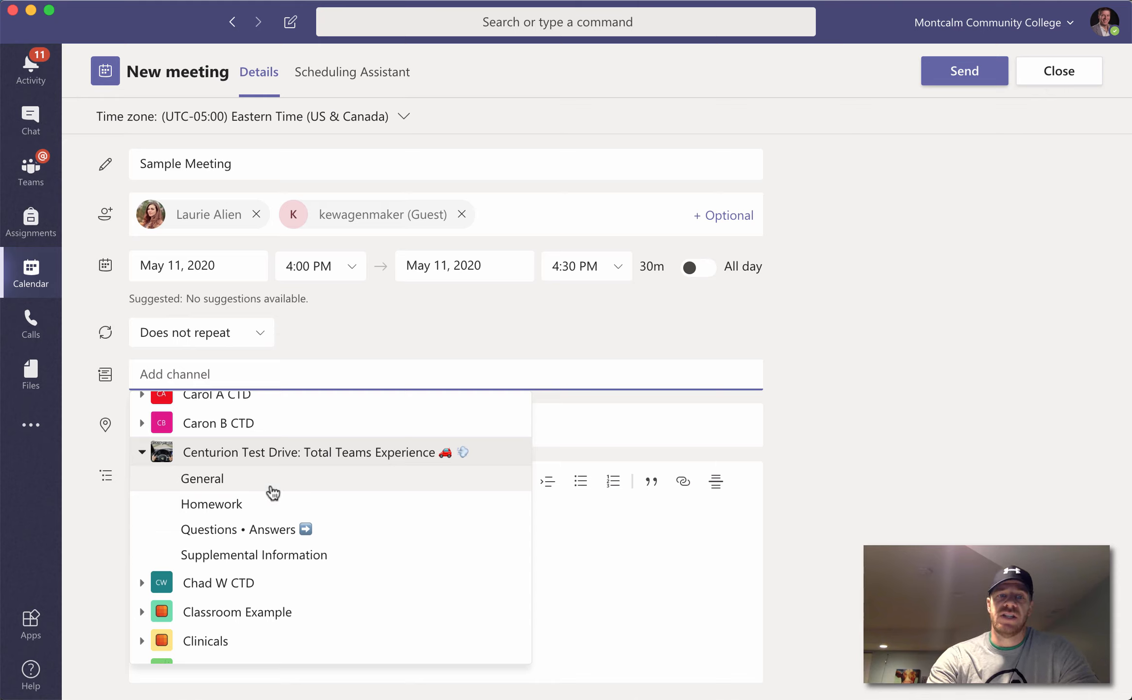
{"action": "scroll", "coordinate": [273, 492], "scroll_direction": "down", "scroll_amount": 7}
{"action": "scroll", "coordinate": [274, 492], "scroll_direction": "down", "scroll_amount": 9}
{"action": "scroll", "coordinate": [273, 492], "scroll_direction": "down", "scroll_amount": 10}
{"action": "scroll", "coordinate": [273, 493], "scroll_direction": "down", "scroll_amount": 2}
{"action": "scroll", "coordinate": [274, 492], "scroll_direction": "up", "scroll_amount": 1}
{"action": "scroll", "coordinate": [274, 492], "scroll_direction": "down", "scroll_amount": 5}
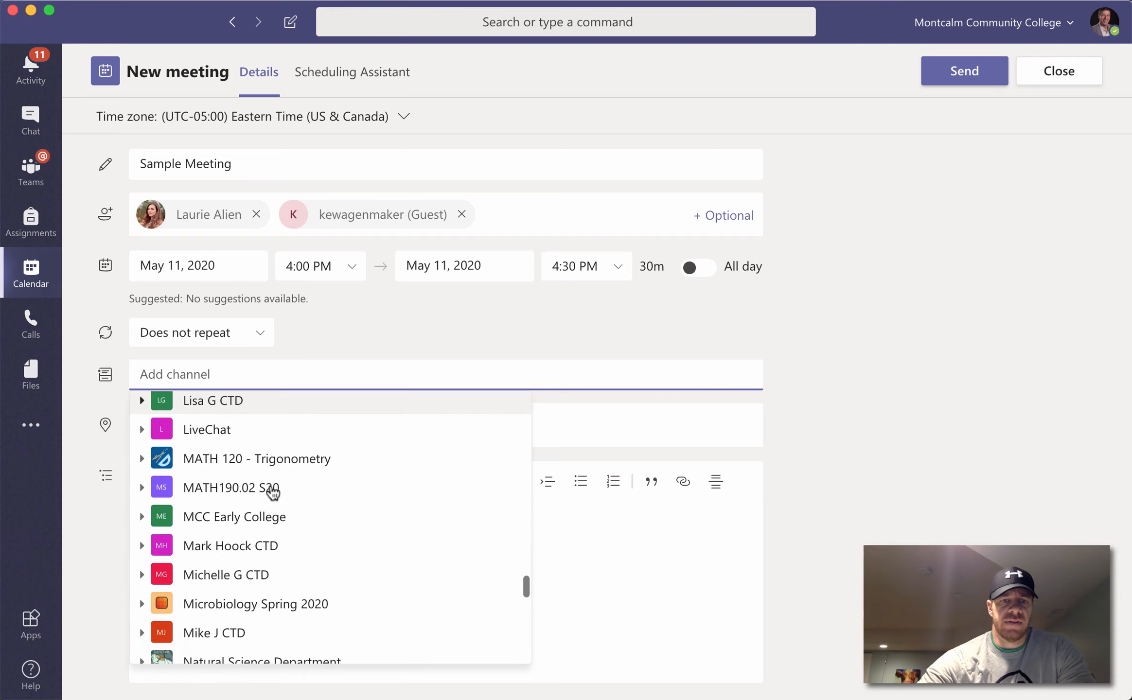
{"action": "scroll", "coordinate": [274, 492], "scroll_direction": "down", "scroll_amount": 2}
{"action": "scroll", "coordinate": [273, 492], "scroll_direction": "up", "scroll_amount": 16}
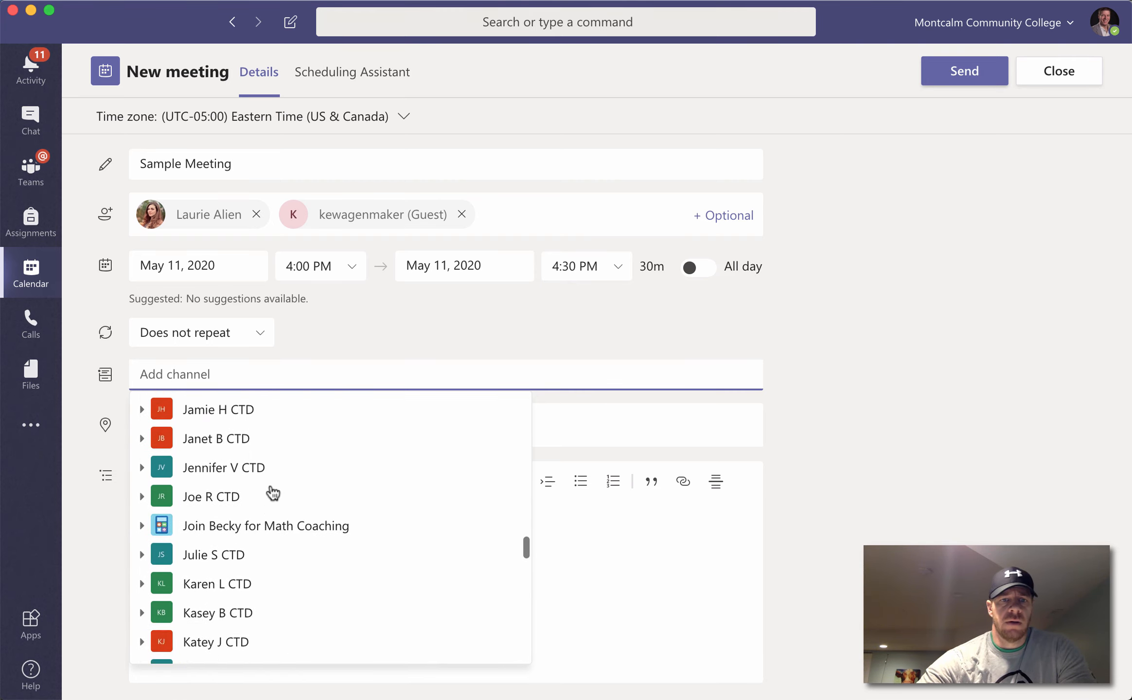
{"action": "scroll", "coordinate": [273, 492], "scroll_direction": "up", "scroll_amount": 7}
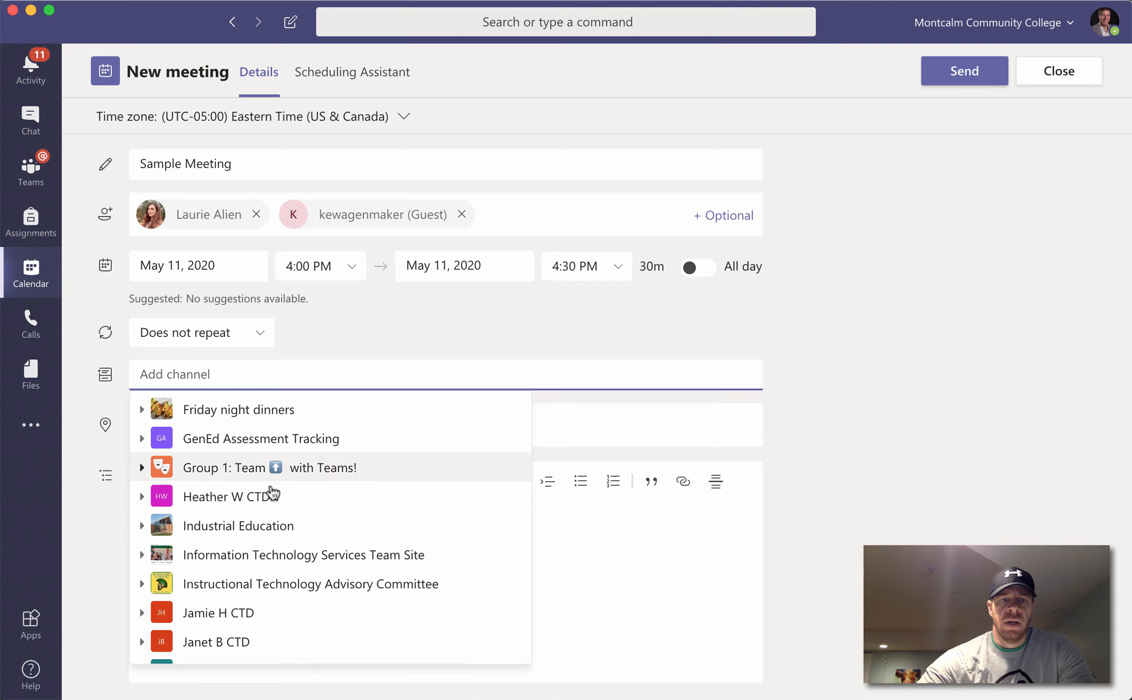
{"action": "left_click", "coordinate": [272, 474]}
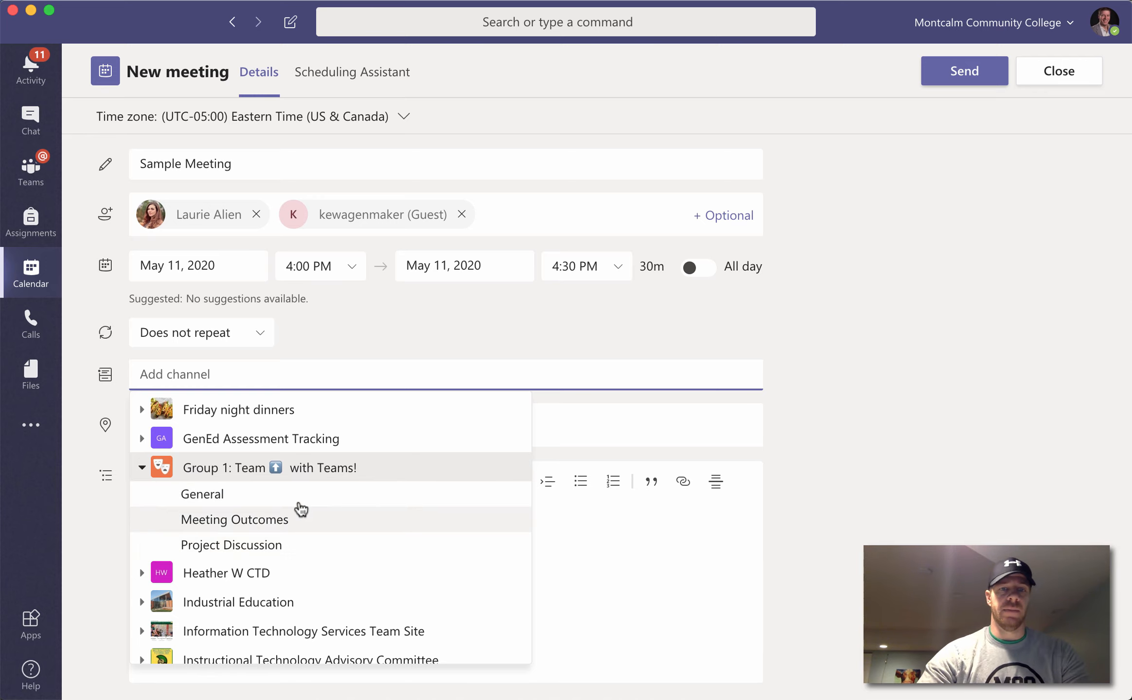
{"action": "scroll", "coordinate": [301, 509], "scroll_direction": "up", "scroll_amount": 10}
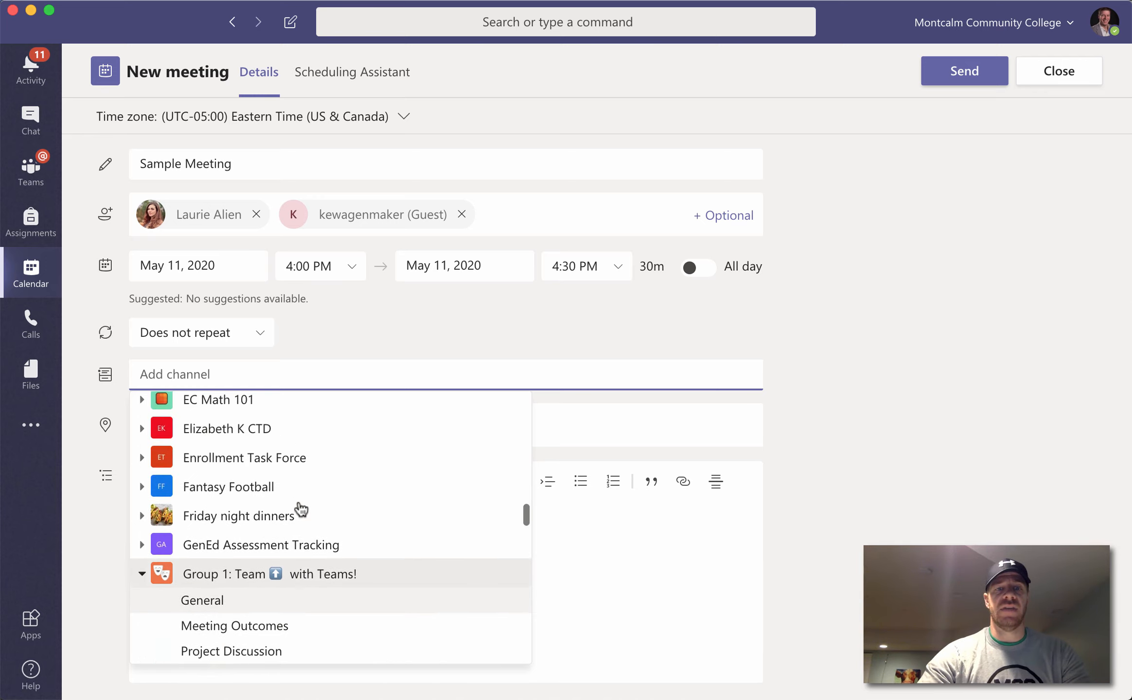
{"action": "scroll", "coordinate": [301, 509], "scroll_direction": "up", "scroll_amount": 5}
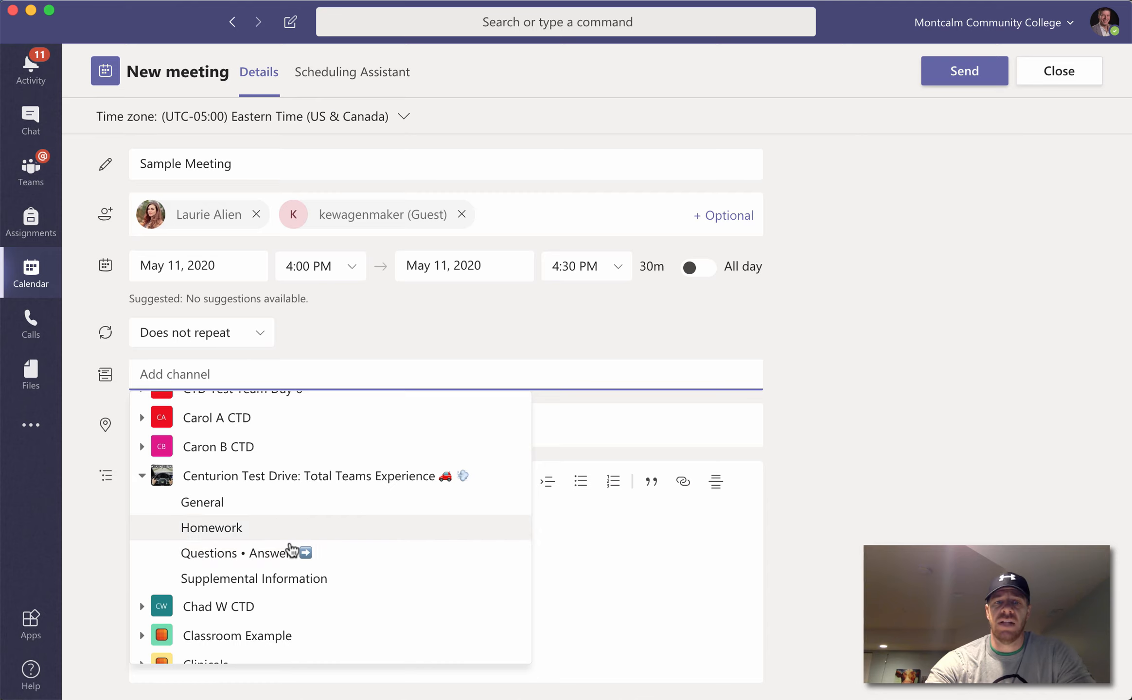
{"action": "key", "text": "Return"}
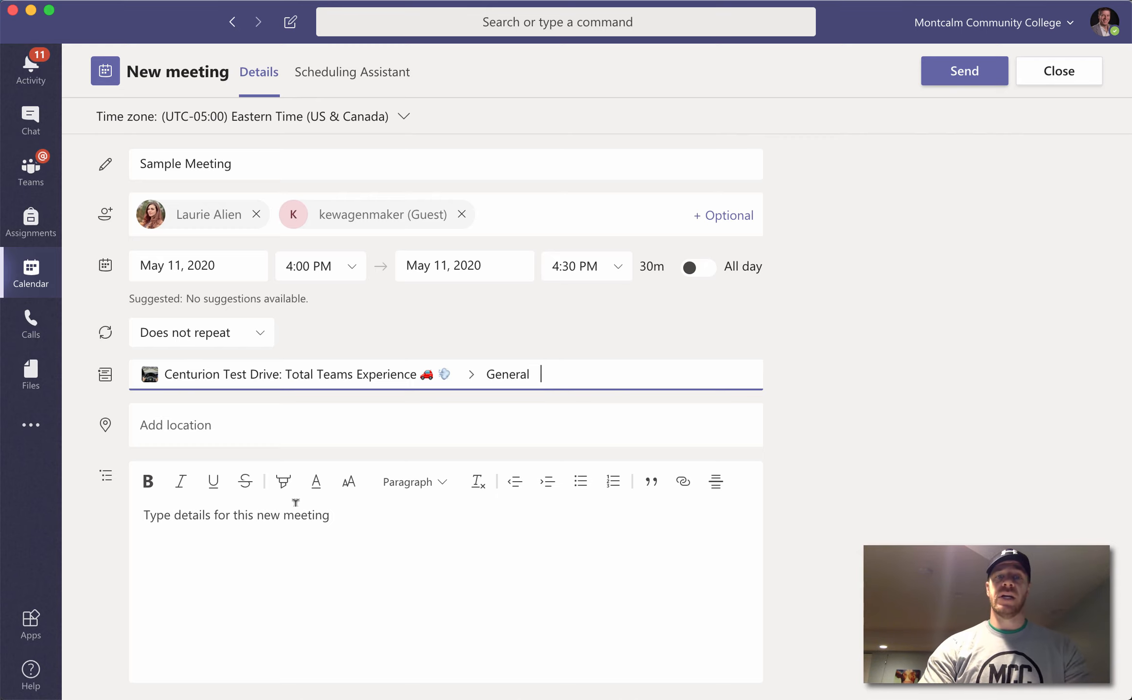
{"action": "left_click", "coordinate": [199, 266]}
Step: Move the meeting to Saturday, May 16, 2020, keeping the 4:00 PM start
{"action": "left_click", "coordinate": [321, 426]}
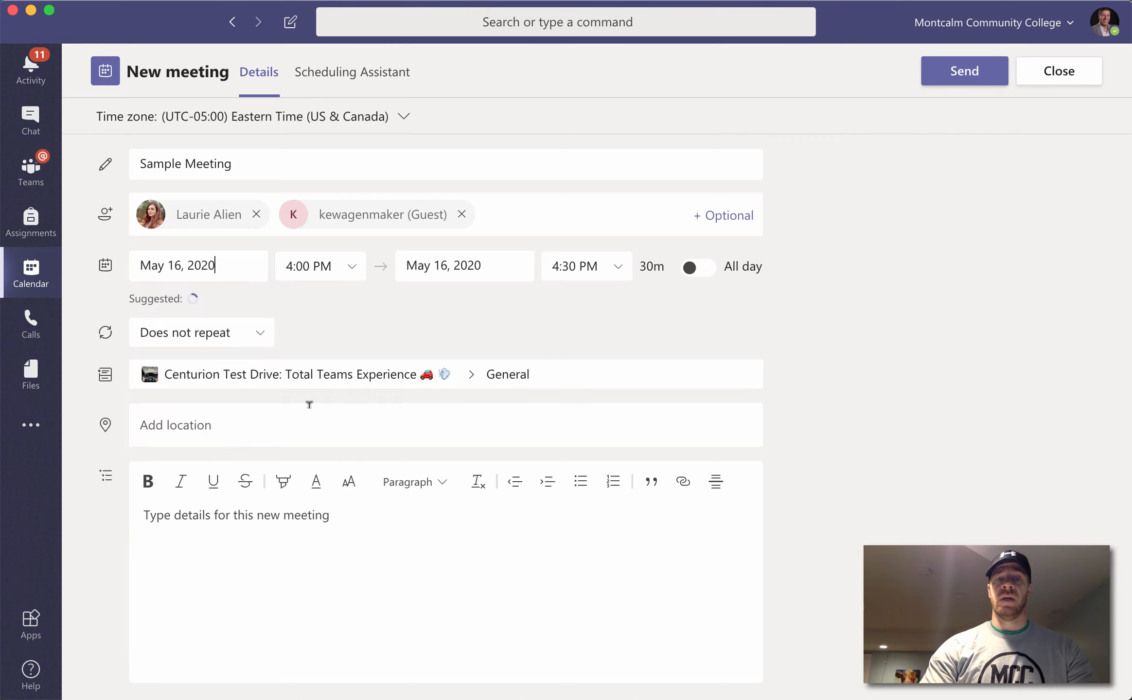
{"action": "key", "text": "Tab"}
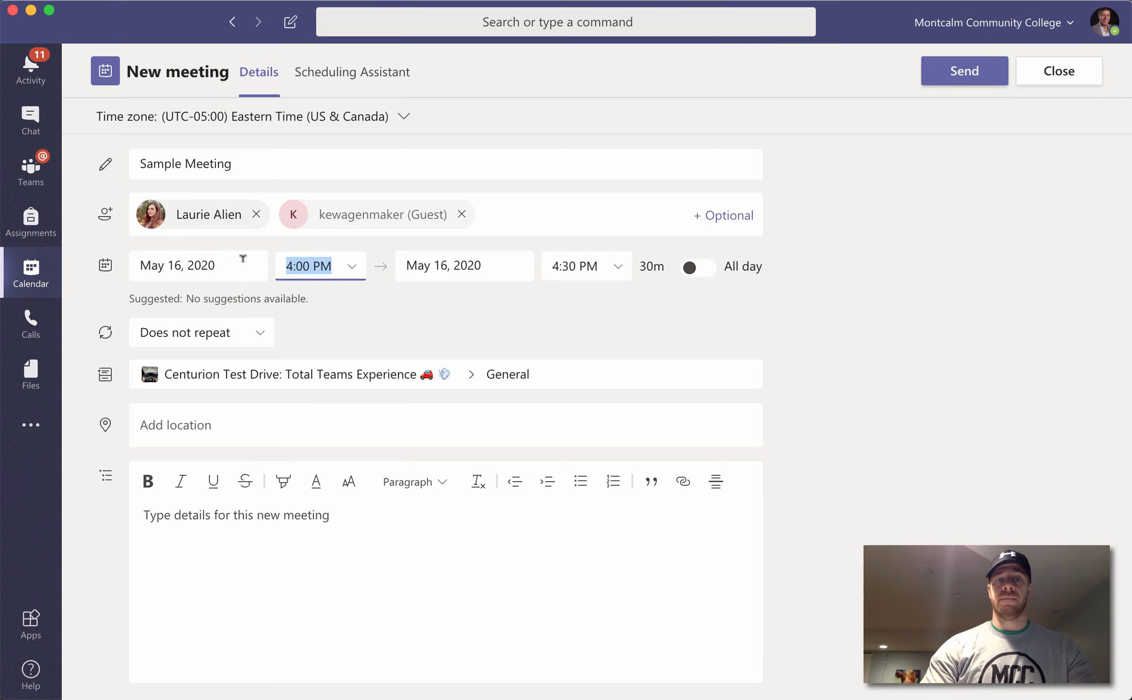
{"action": "left_click", "coordinate": [570, 320]}
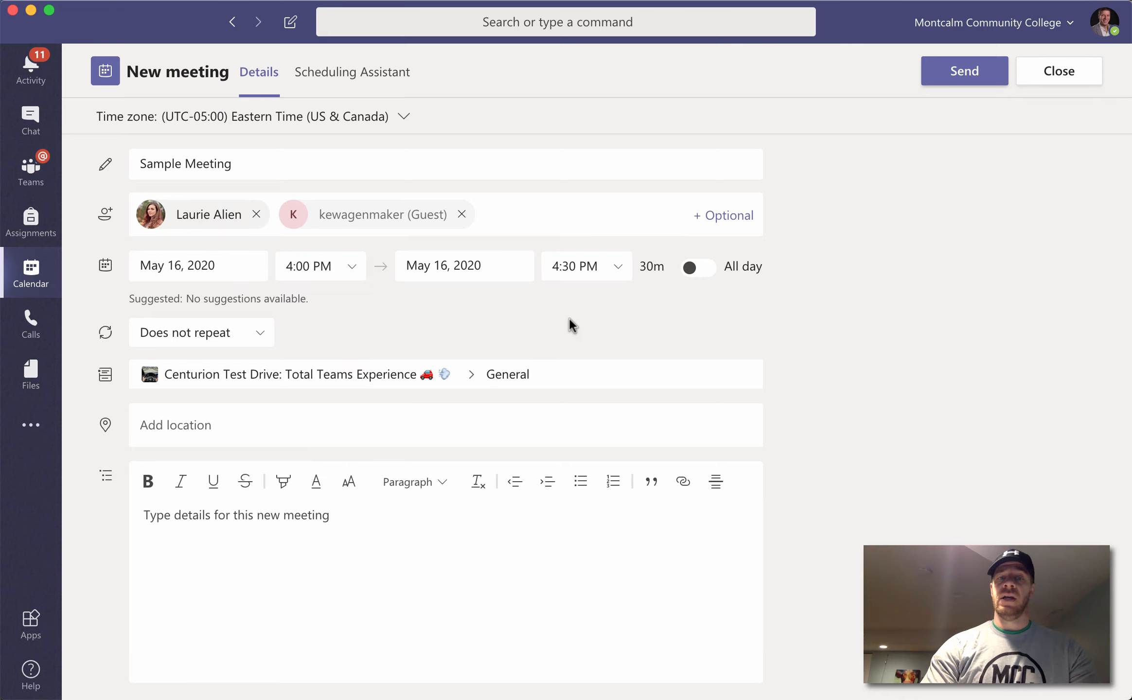
{"action": "left_click", "coordinate": [301, 528]}
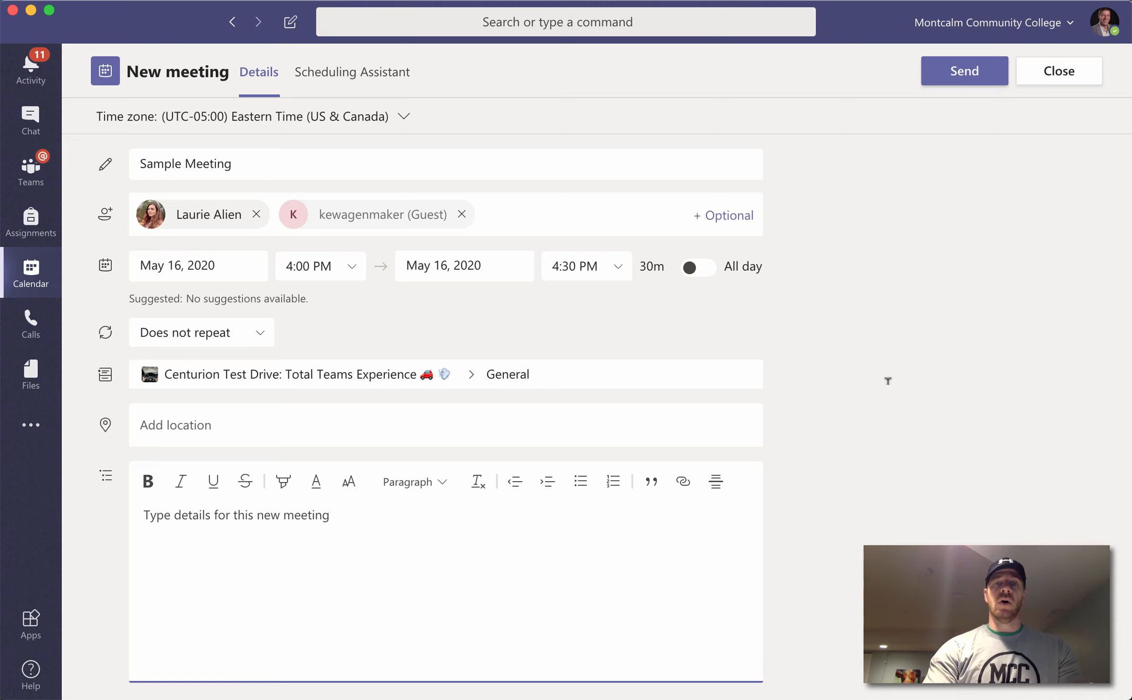
Step: Remove the Centurion Test Drive > General channel from the meeting
{"action": "left_click", "coordinate": [621, 367]}
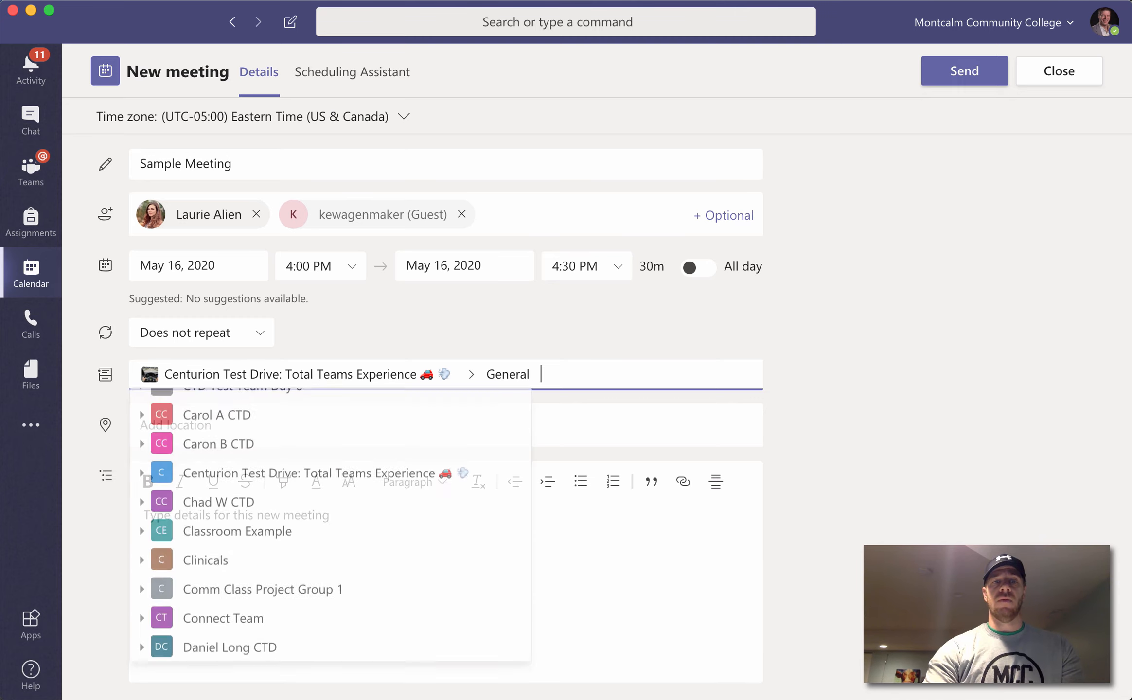
{"action": "key", "text": "BackSpace"}
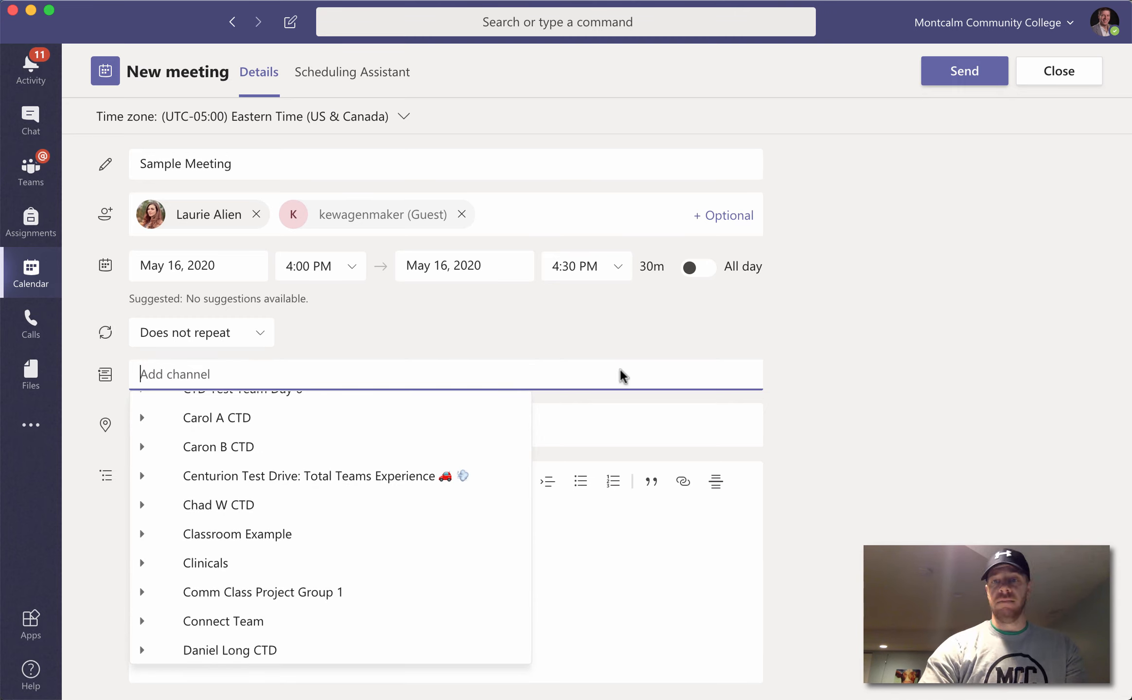
{"action": "key", "text": "Escape"}
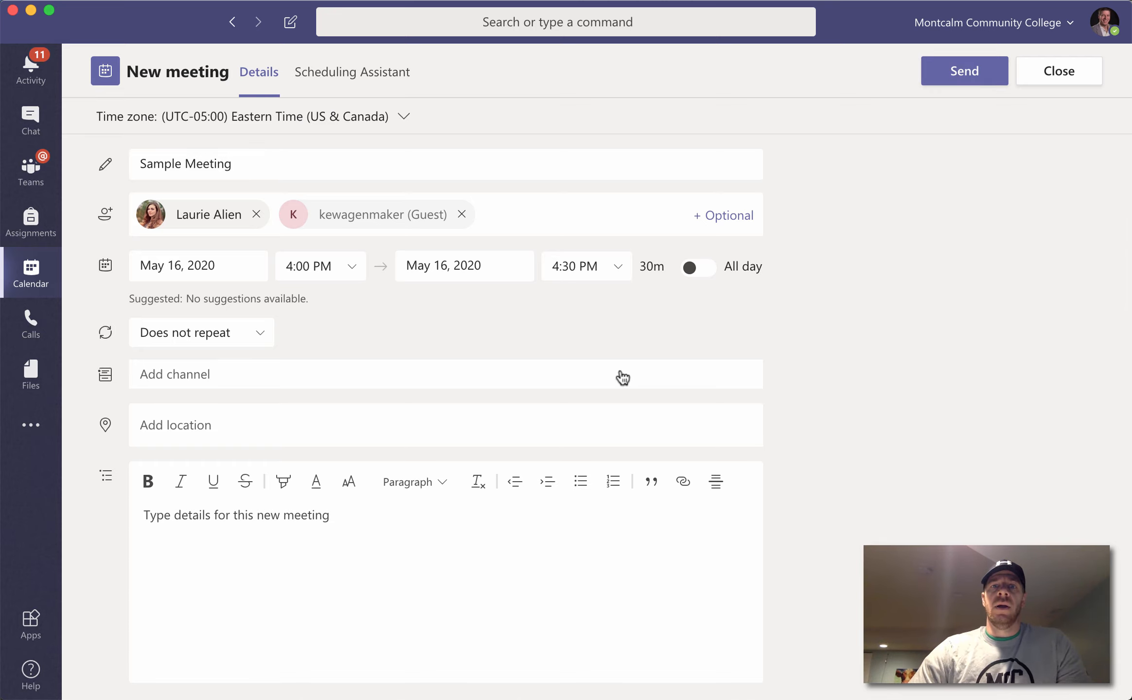
Step: Switch the calendar from Work week to the full seven-day Week view
{"action": "scroll", "coordinate": [622, 378], "scroll_direction": "up", "scroll_amount": 4}
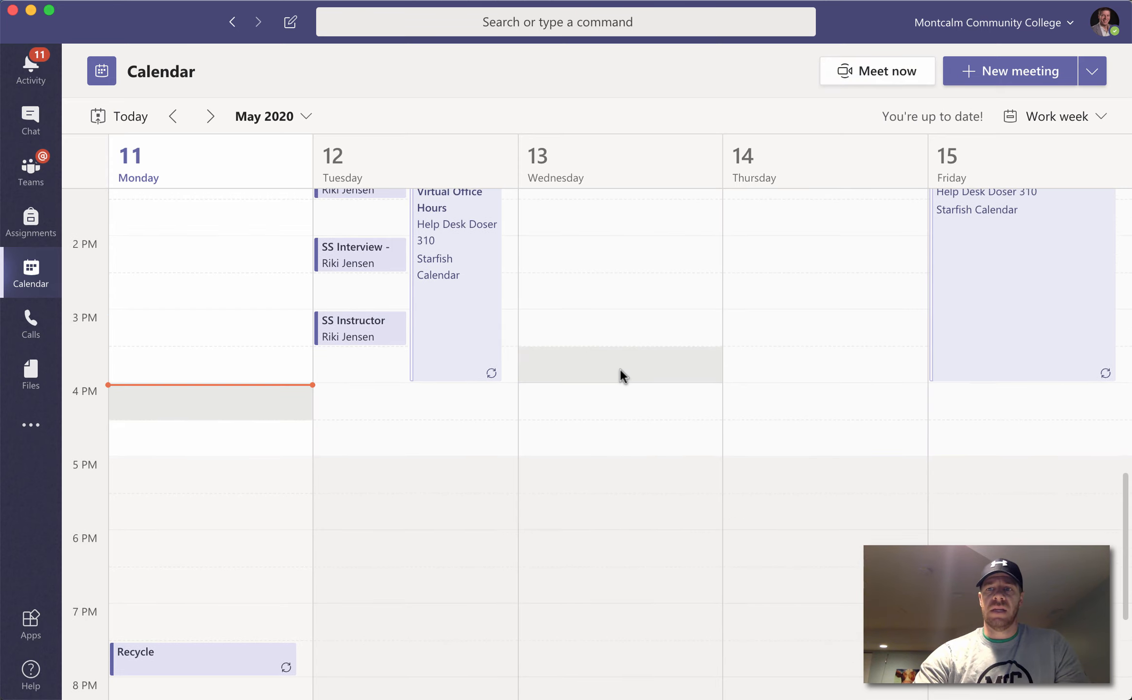
{"action": "scroll", "coordinate": [621, 372], "scroll_direction": "up", "scroll_amount": 1}
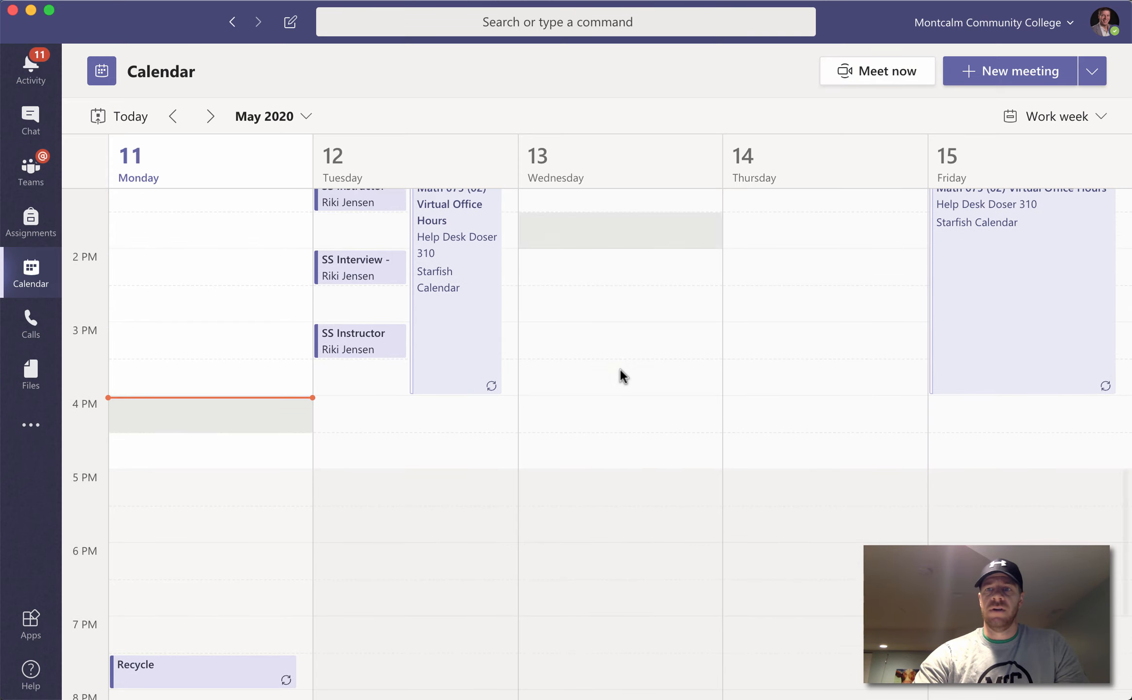
{"action": "scroll", "coordinate": [619, 368], "scroll_direction": "up", "scroll_amount": 7}
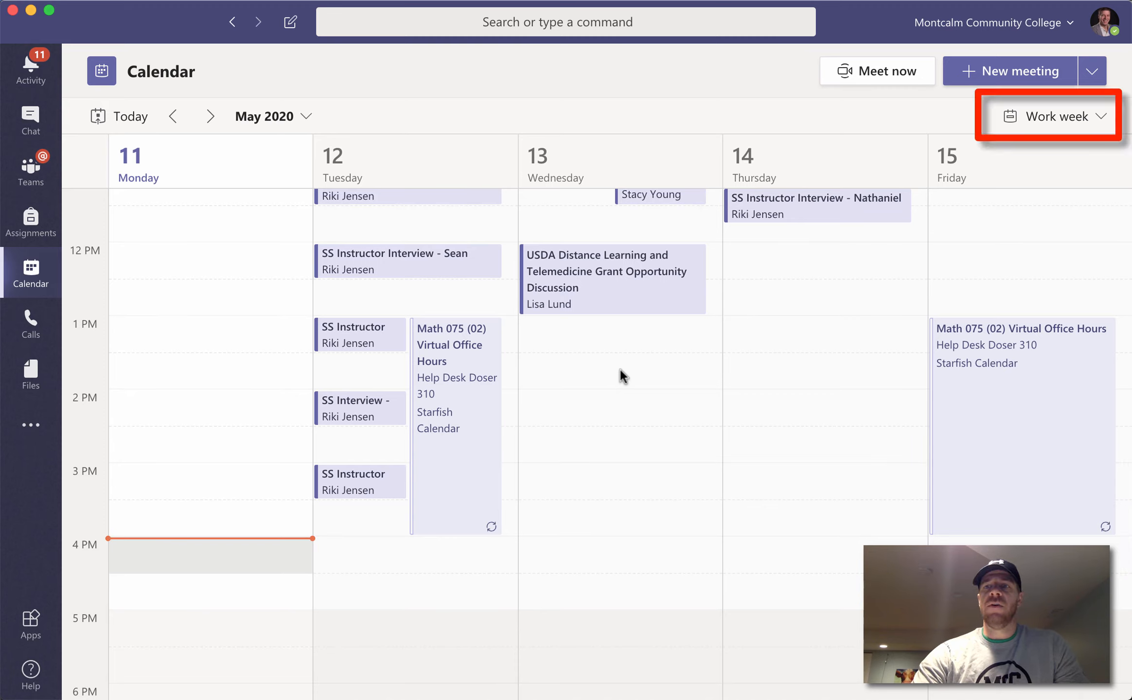
{"action": "left_click", "coordinate": [1056, 117]}
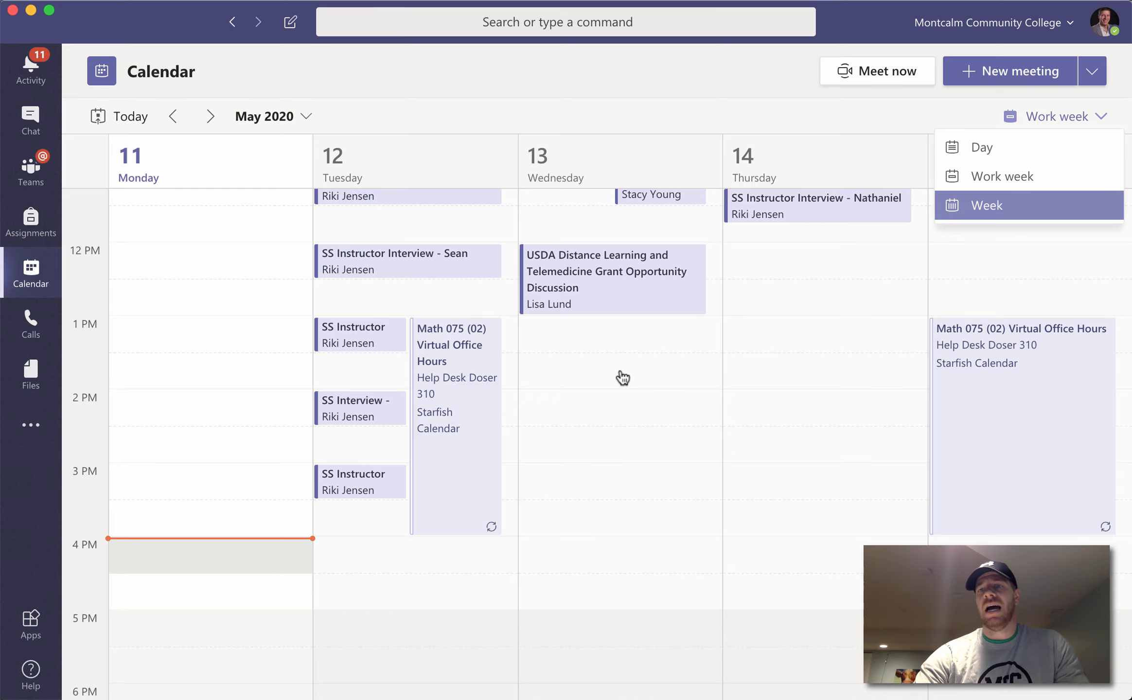
{"action": "key", "text": "Return"}
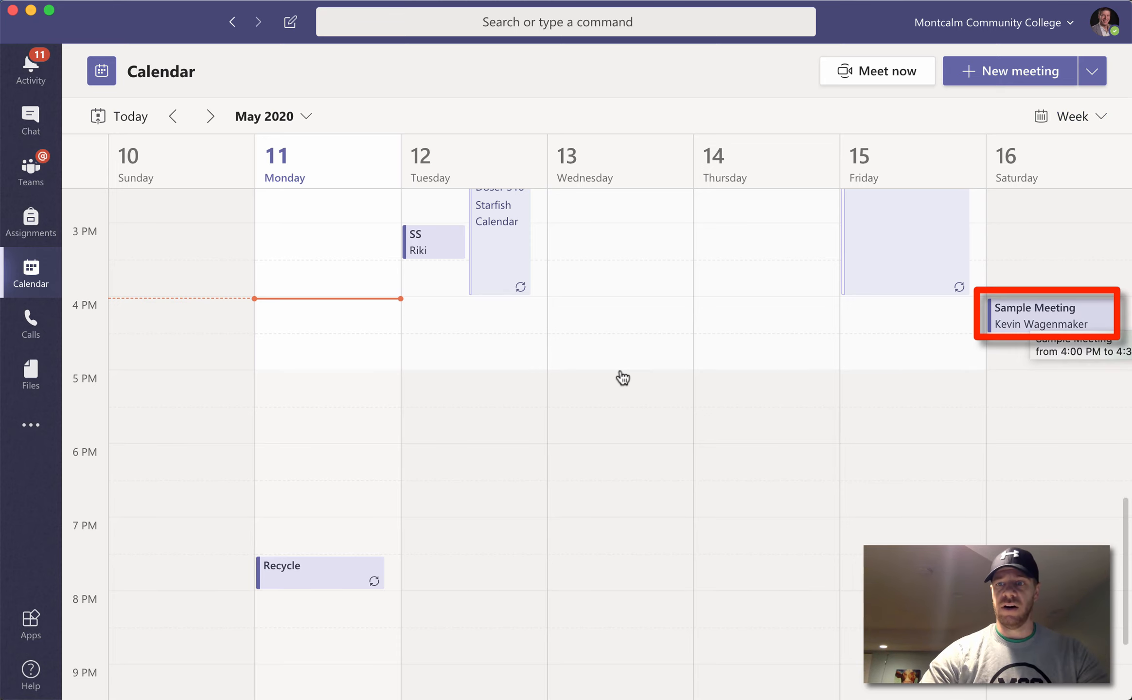
{"action": "left_click", "coordinate": [1034, 321]}
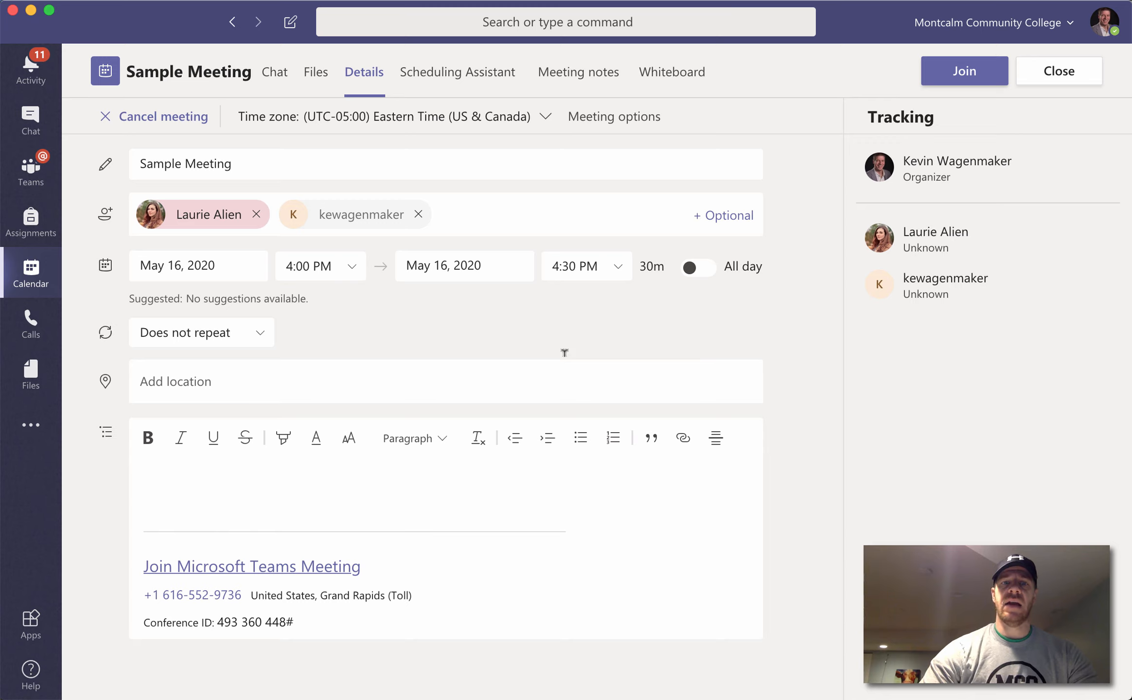
Step: Open Saturday's Sample Meeting and its Meeting options page
{"action": "left_click", "coordinate": [445, 215]}
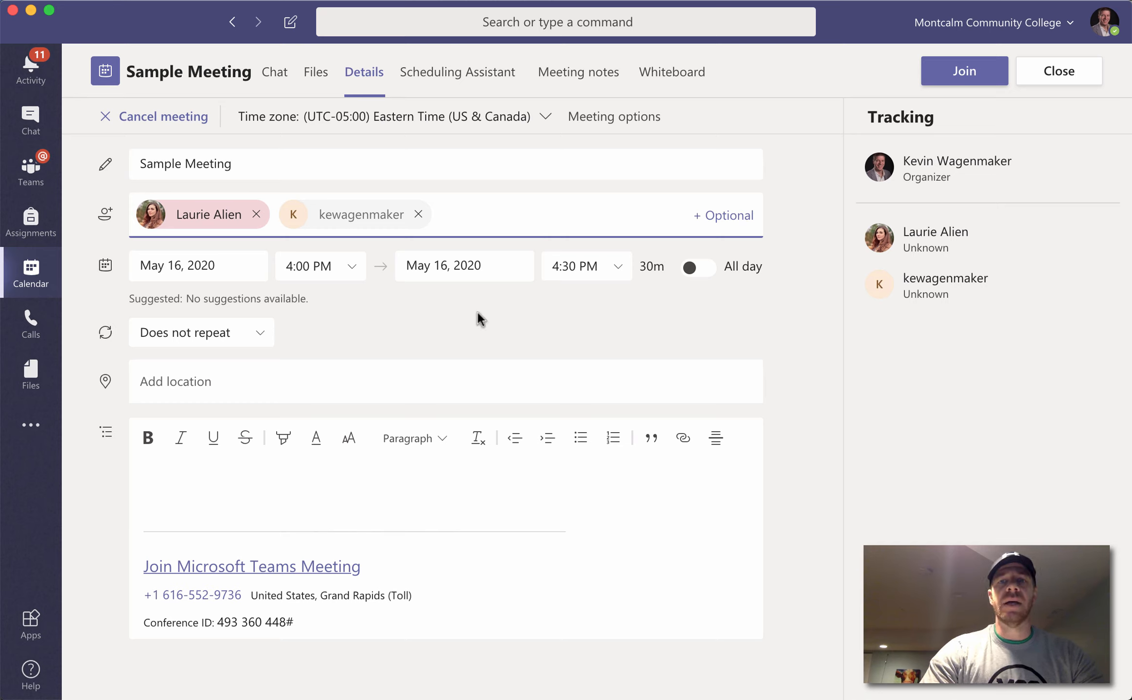
{"action": "left_click", "coordinate": [614, 117]}
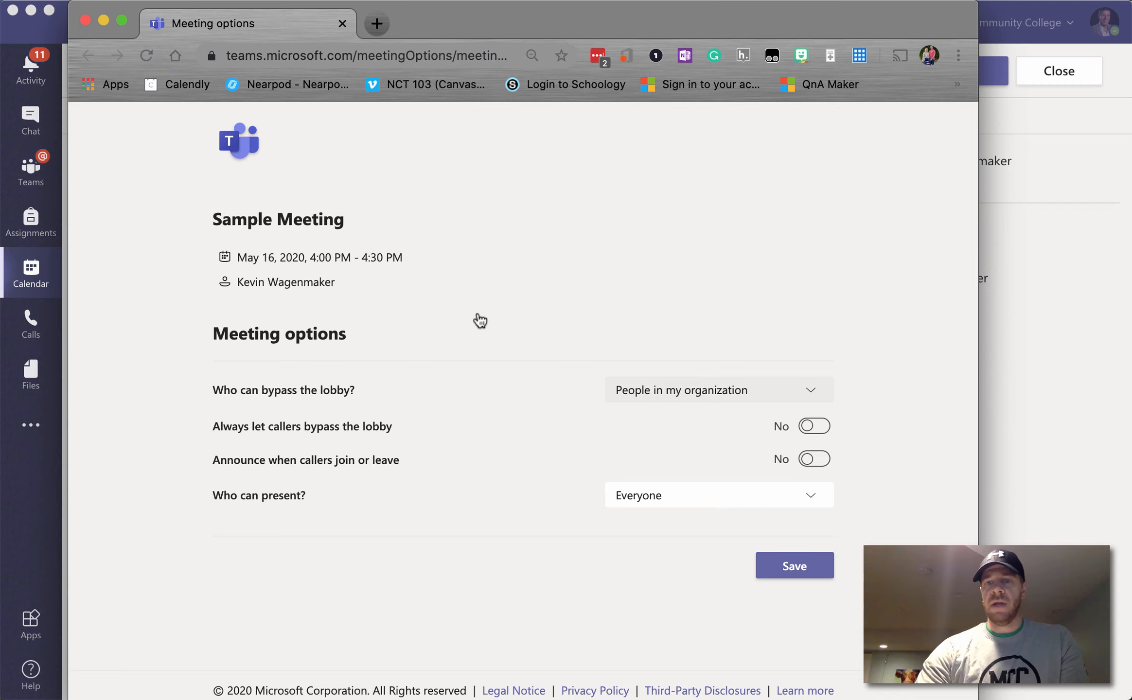
Step: Keep lobby bypass at People in my organization, save, and close the options window
{"action": "left_click", "coordinate": [720, 390]}
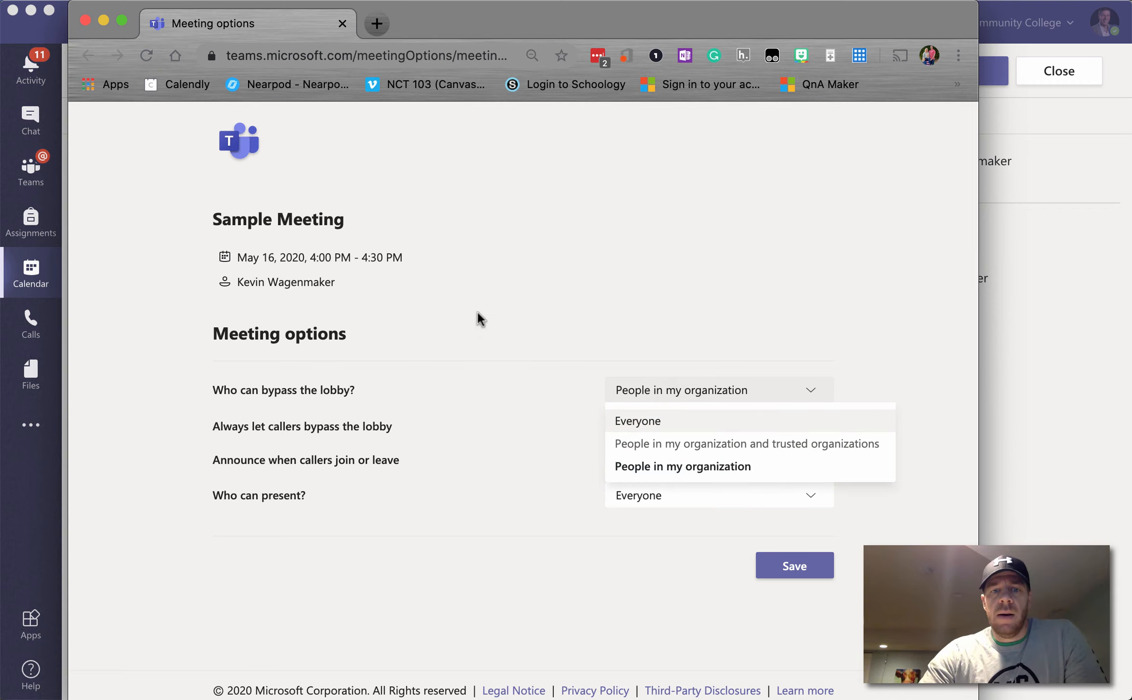
{"action": "left_click", "coordinate": [745, 466]}
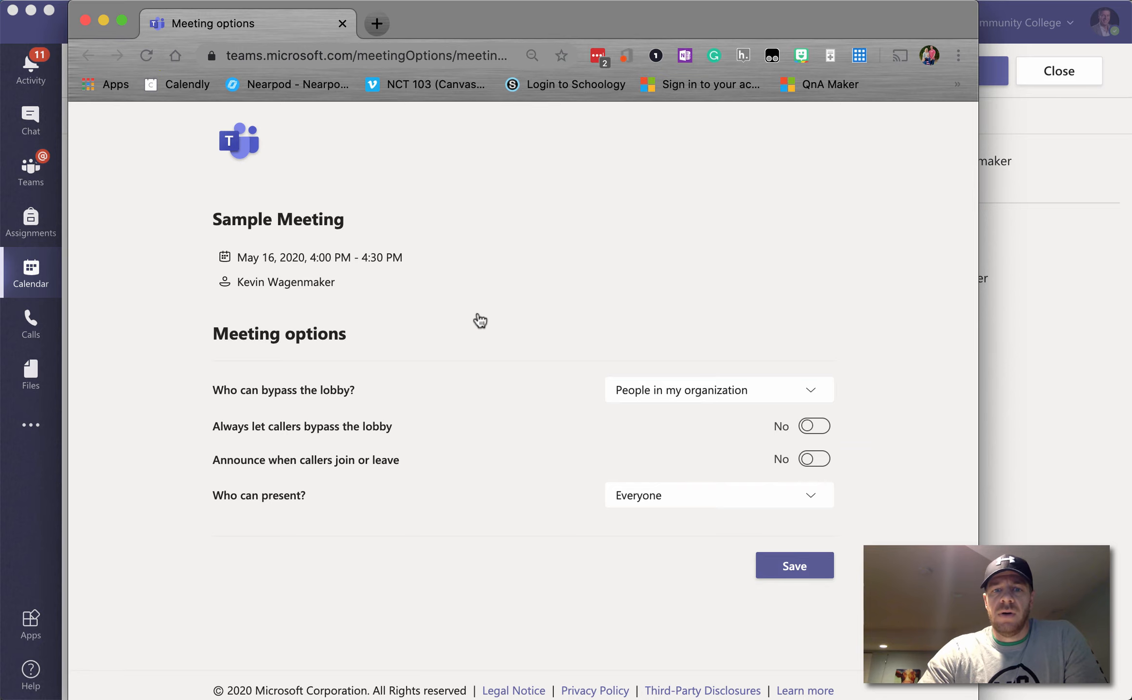
{"action": "left_click", "coordinate": [792, 569]}
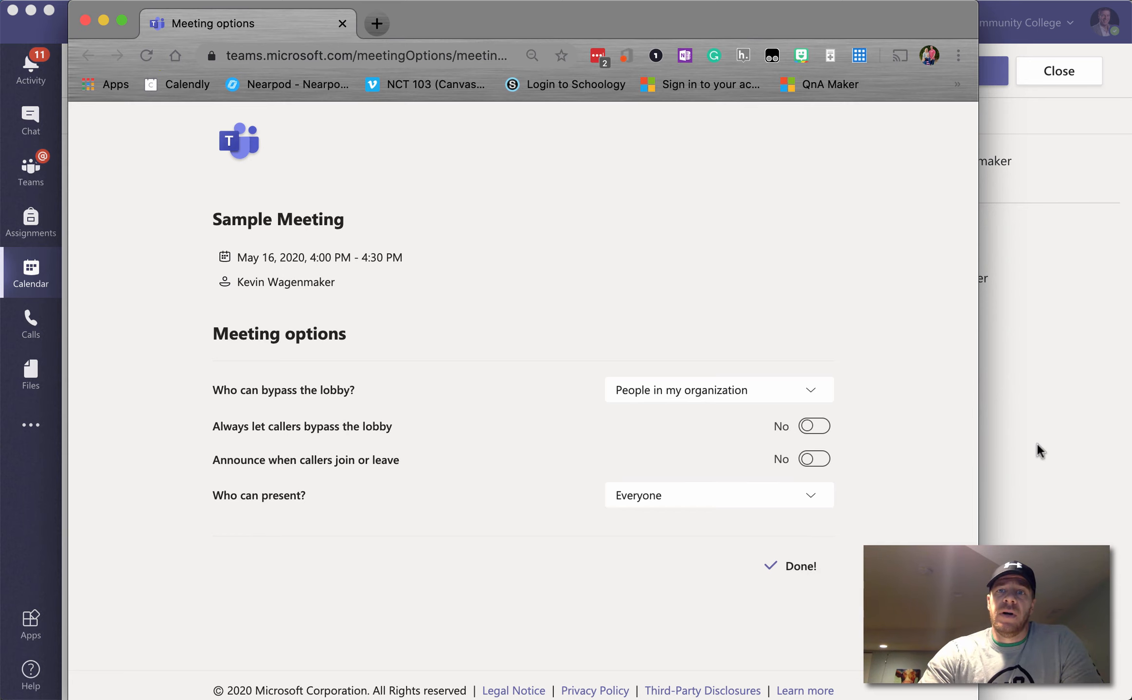
{"action": "key", "text": "super+w"}
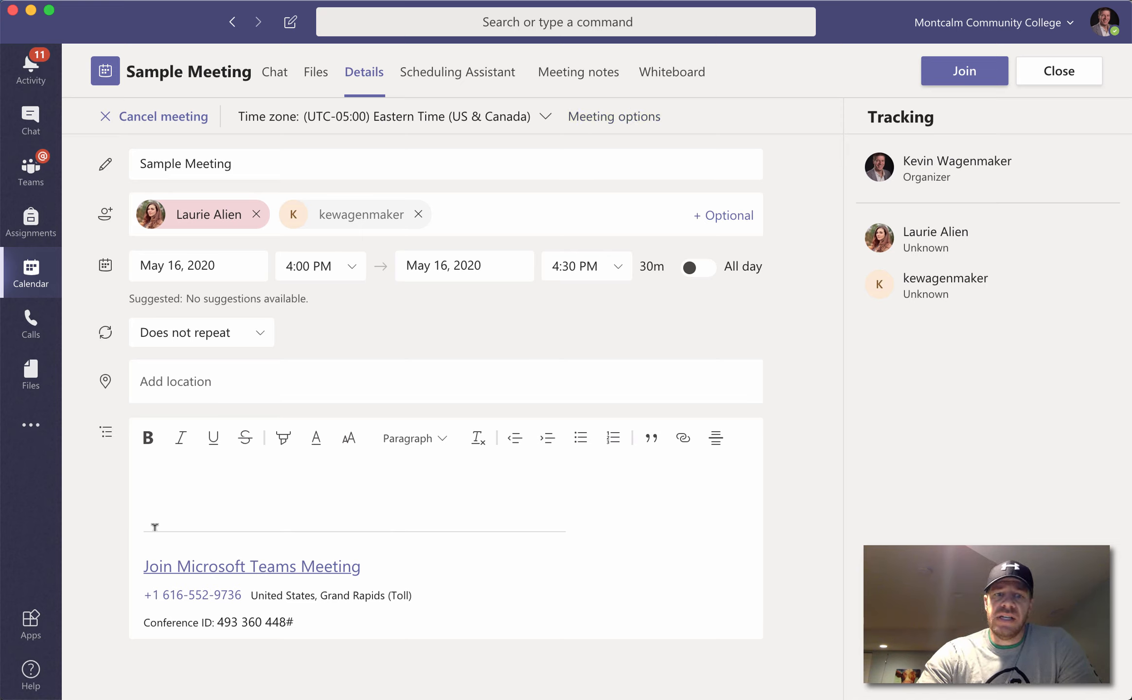
Step: Select the Teams join link block, then close the meeting details and empty new-meeting form
{"action": "left_click", "coordinate": [365, 619]}
{"action": "left_click_drag", "start_coordinate": [365, 619], "coordinate": [129, 560]}
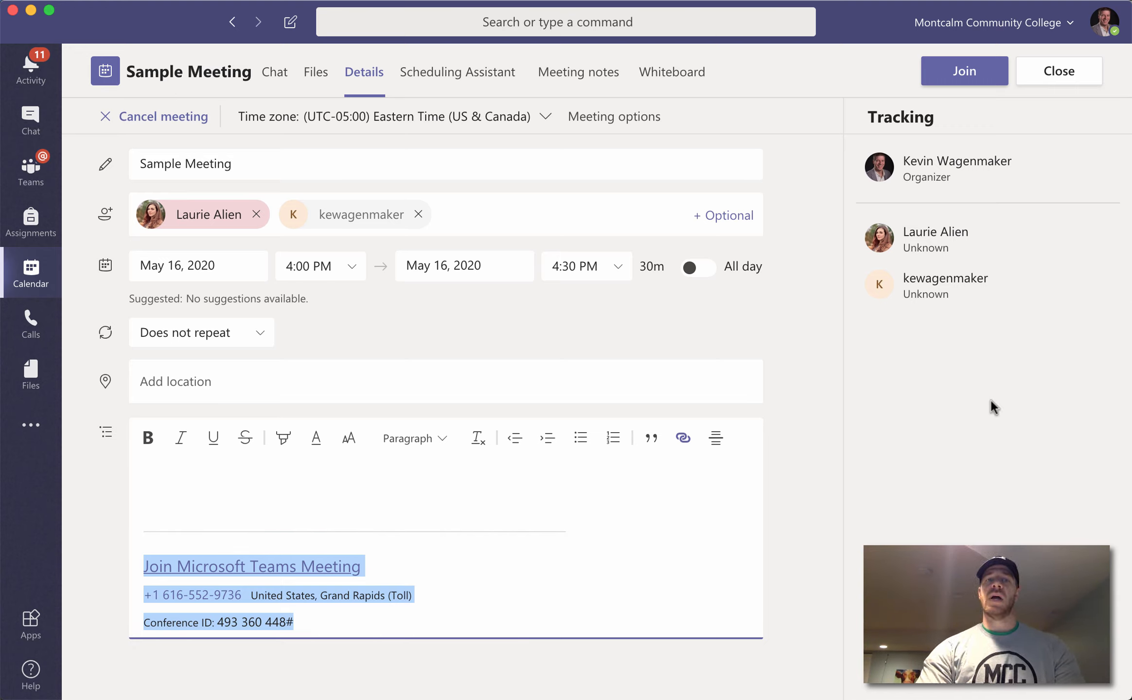
{"action": "left_click", "coordinate": [1076, 82]}
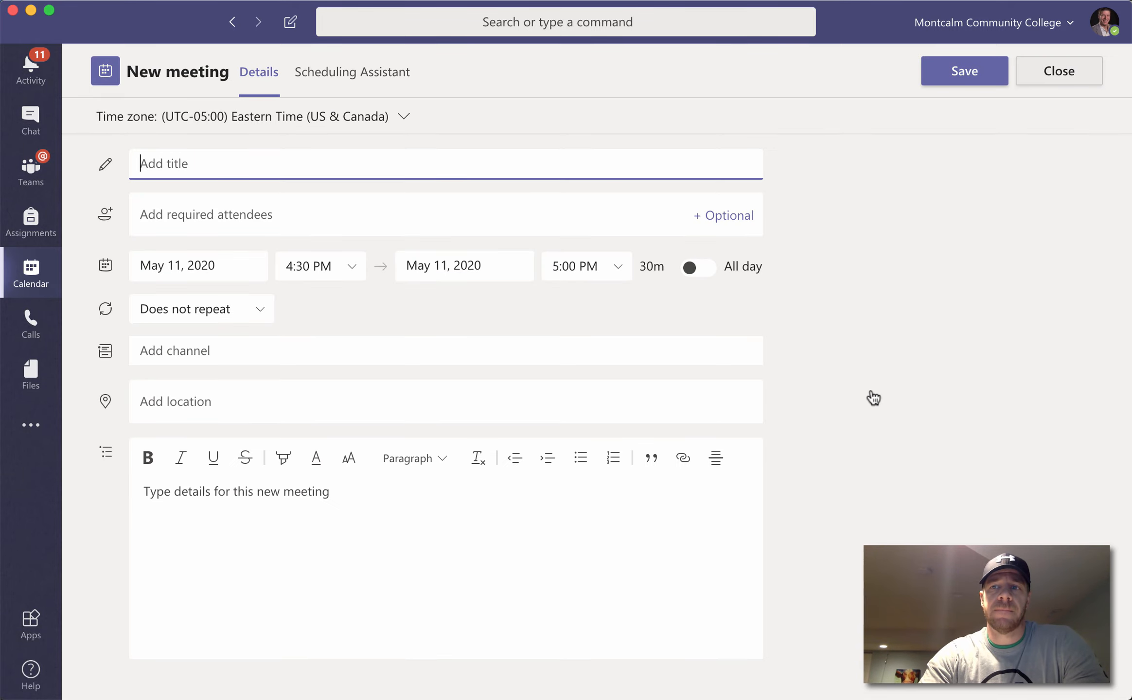
{"action": "key", "text": "Escape"}
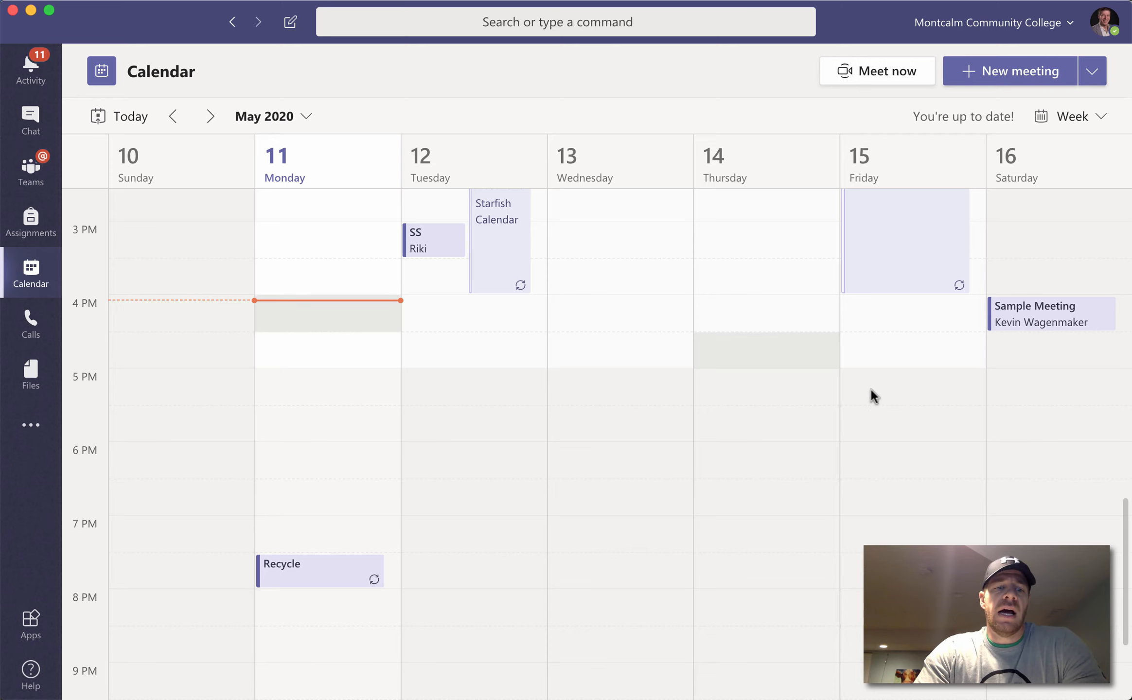
{"action": "key", "text": "super+Tab"}
{"action": "key", "text": "super+Tab"}
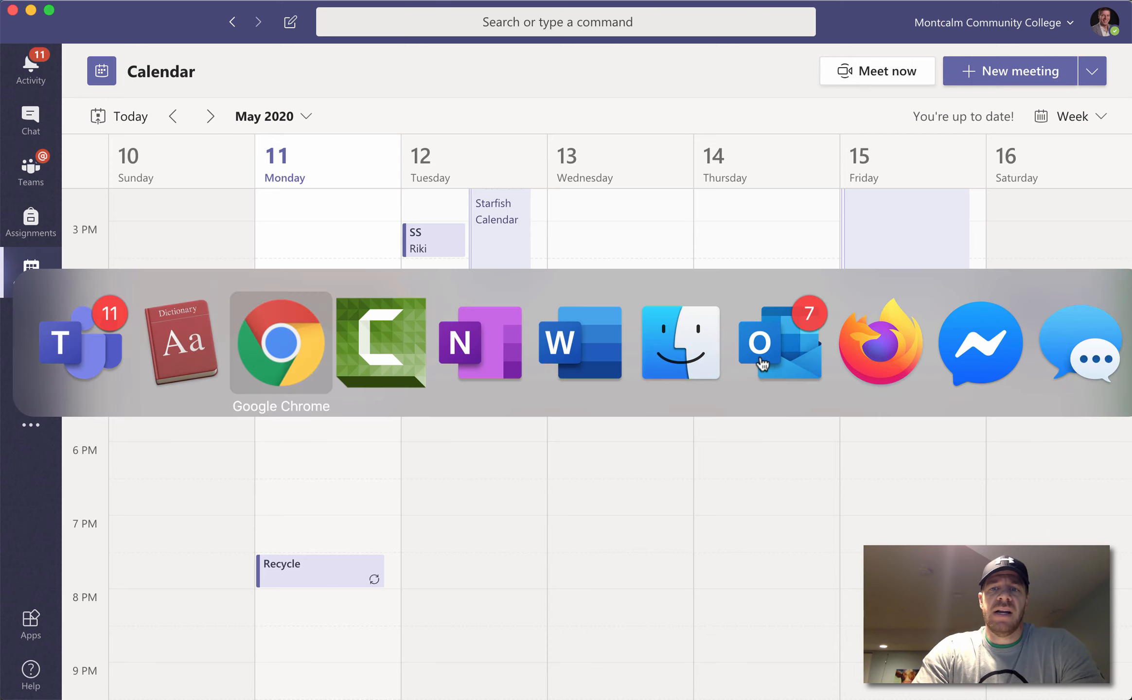
Step: Switch to Outlook on the web and open its Calendar
{"action": "key", "text": "super+w"}
{"action": "key", "text": "ctrl+Tab"}
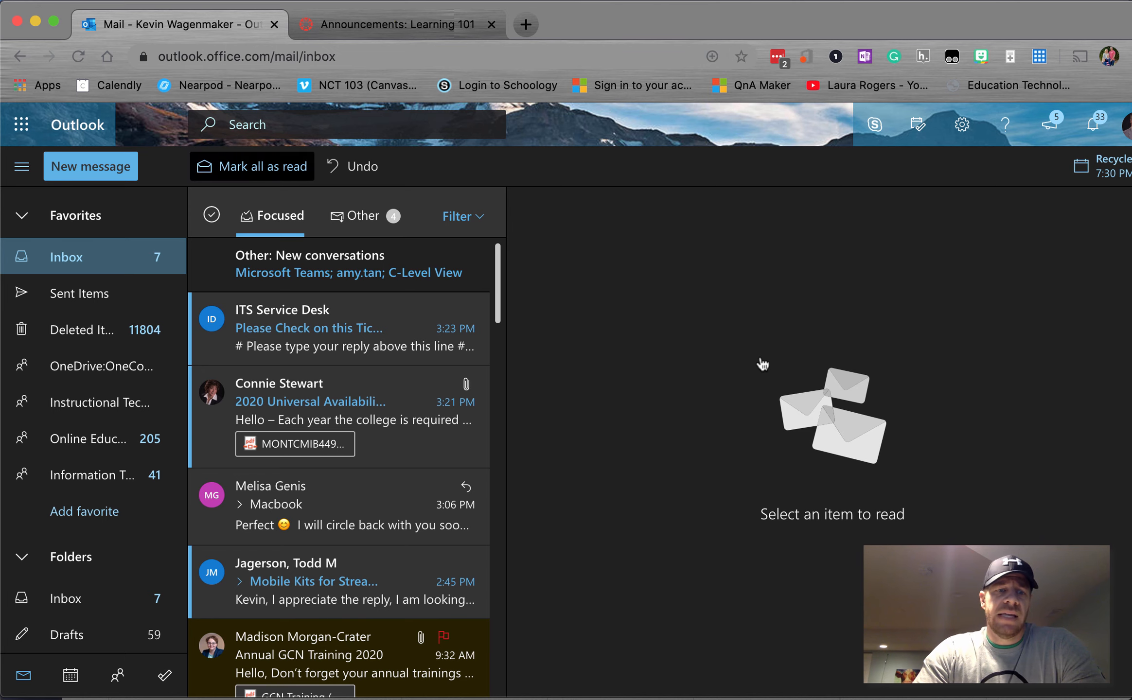
{"action": "left_click", "coordinate": [71, 675]}
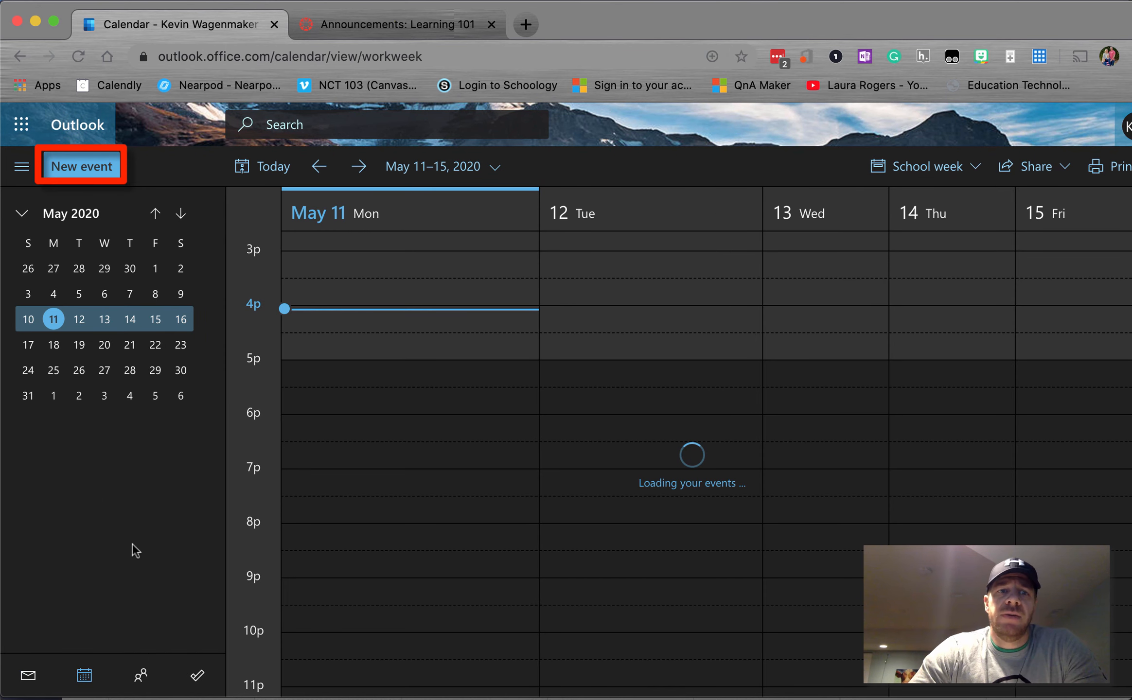
Step: Create a new event 'Sample 2' on 5/11/2020, 5:00–5:30 PM, as a Teams meeting
{"action": "left_click", "coordinate": [93, 166]}
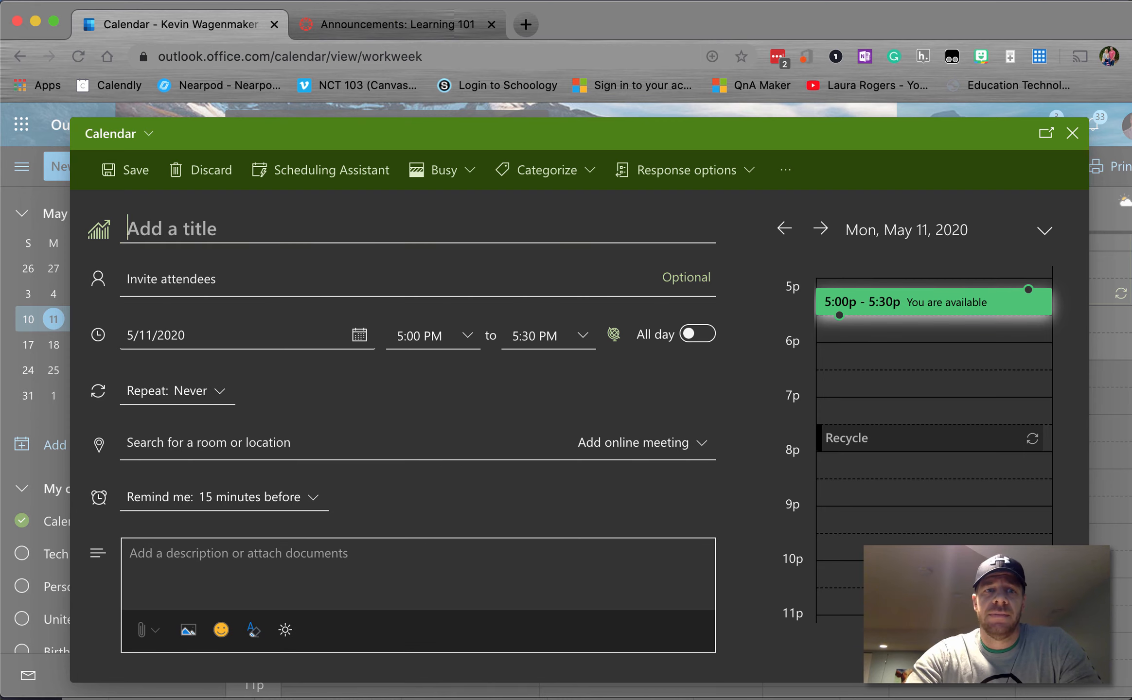
{"action": "type", "text": "Sample 2"}
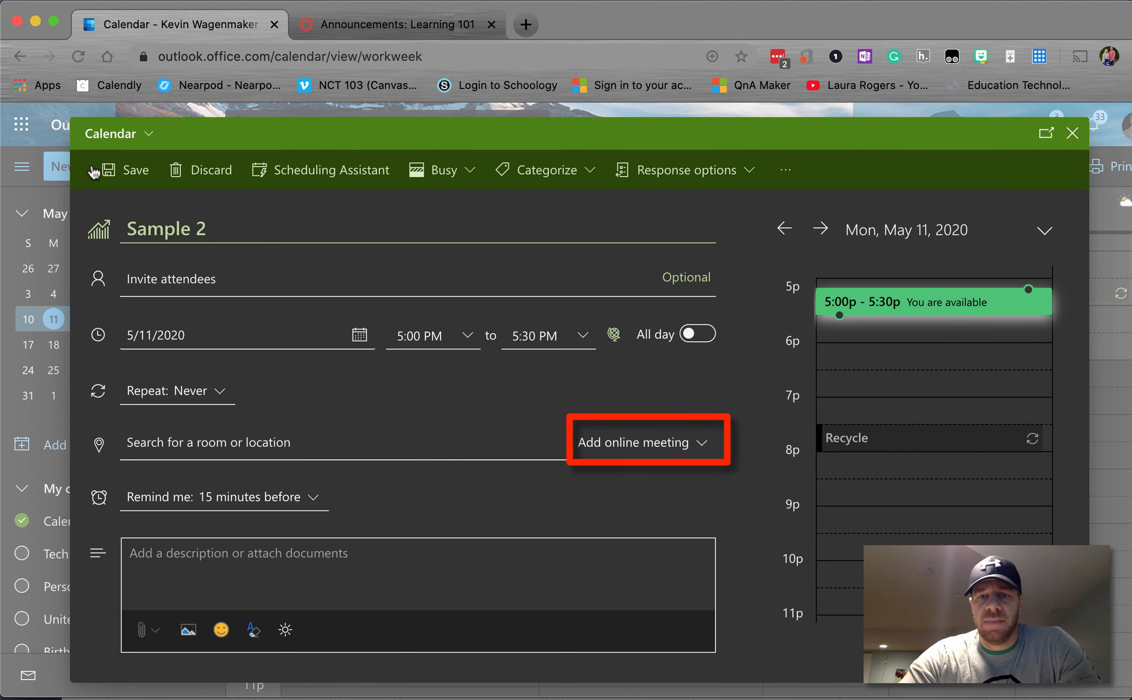
{"action": "left_click", "coordinate": [642, 442]}
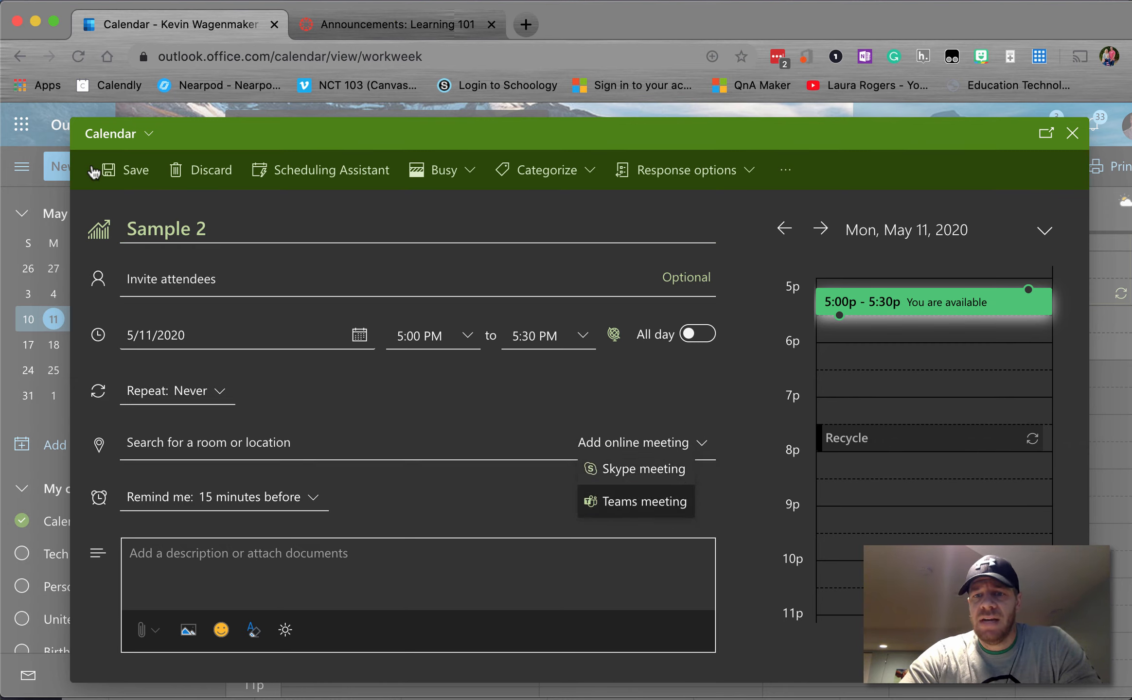
{"action": "left_click", "coordinate": [655, 503]}
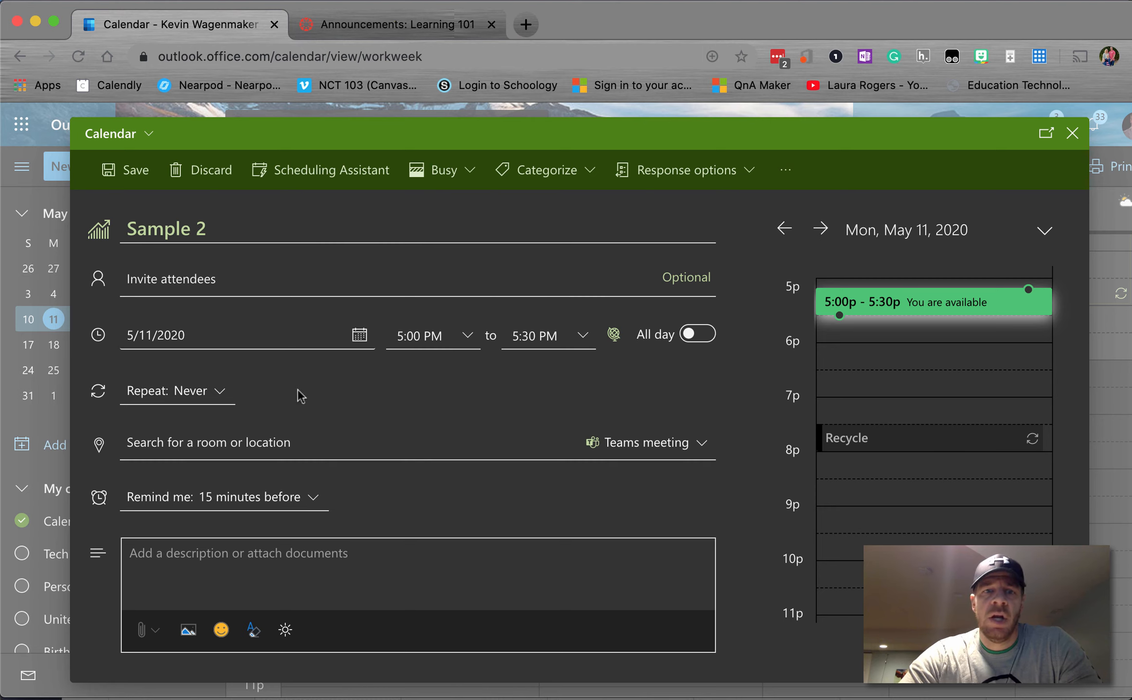
{"action": "left_click", "coordinate": [226, 278]}
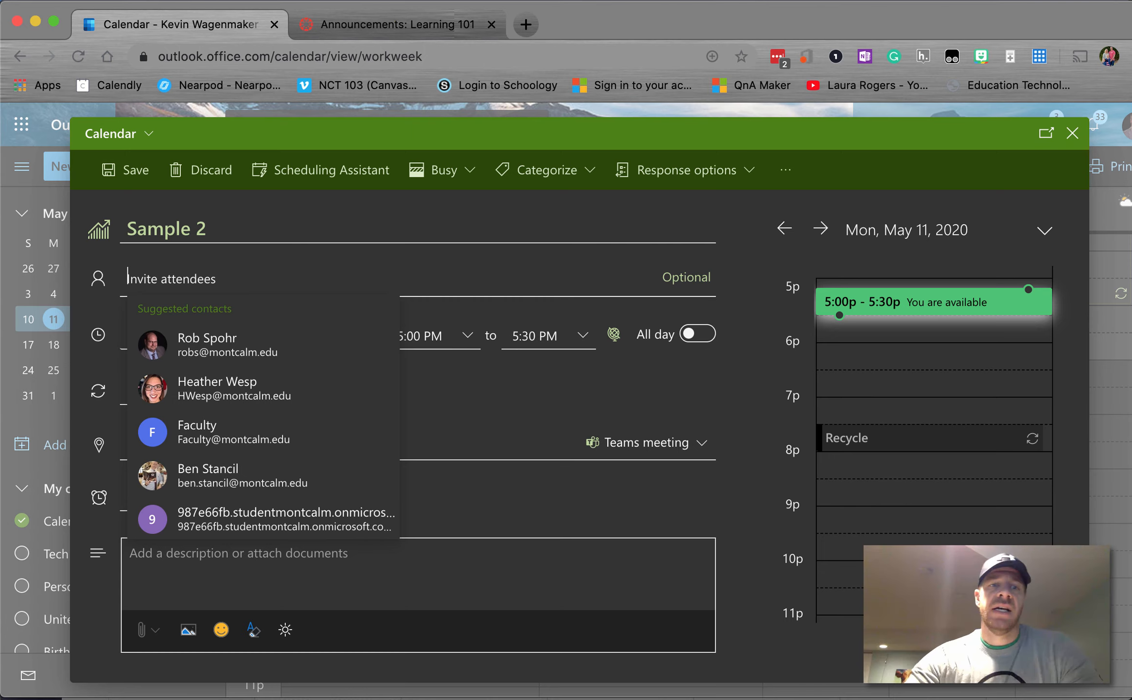
Step: Add the OnCampus group as an attendee of the Sample 2 meeting
{"action": "type", "text": "onc"}
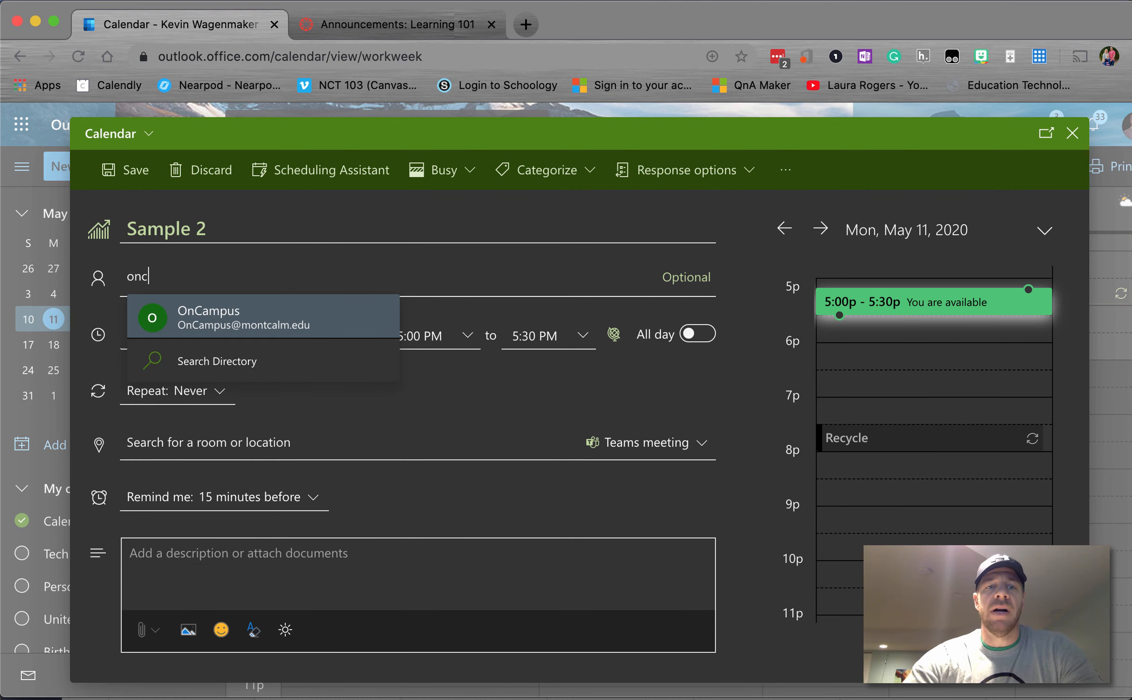
{"action": "key", "text": "Return"}
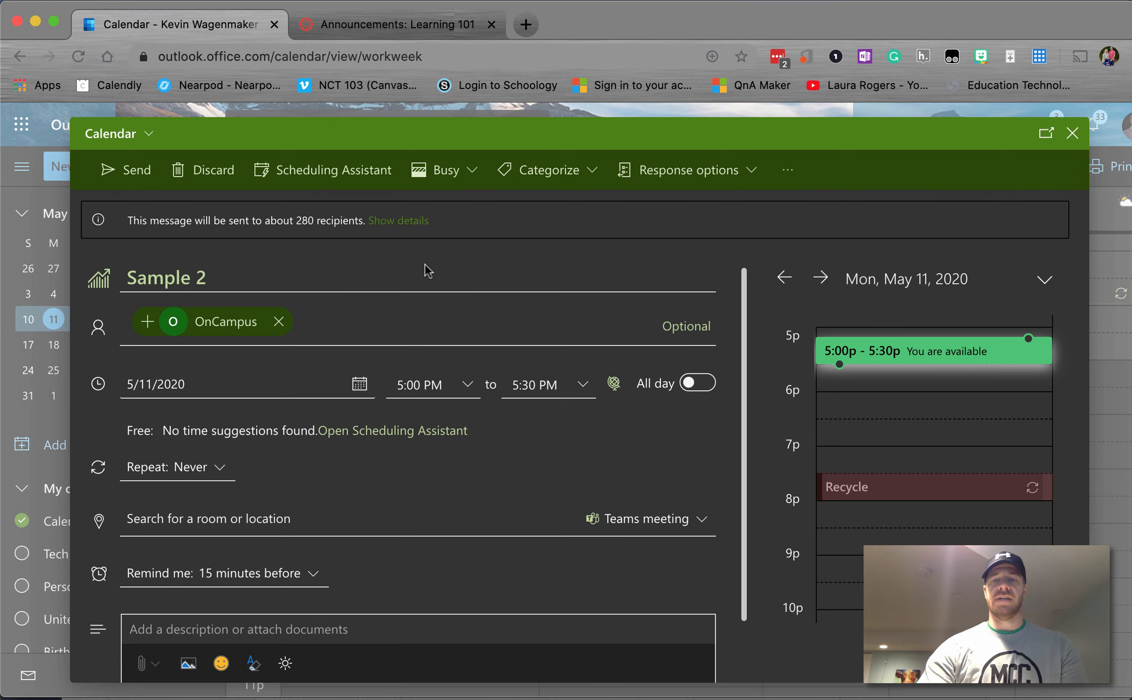
{"action": "scroll", "coordinate": [424, 263], "scroll_direction": "down", "scroll_amount": 2}
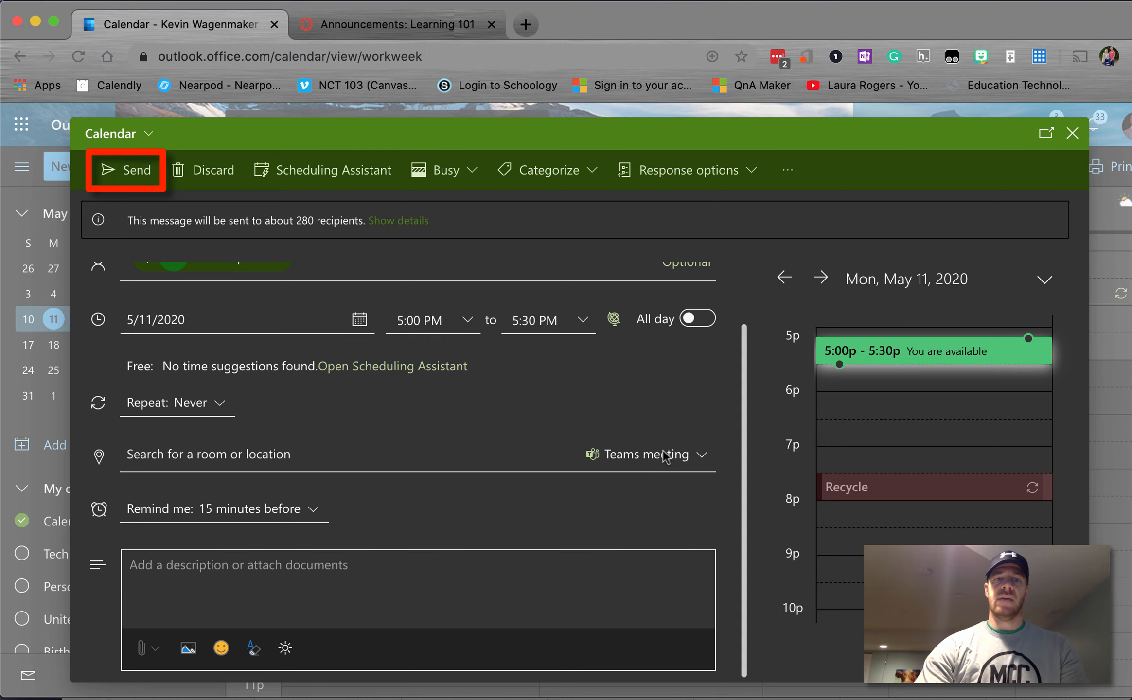
{"action": "scroll", "coordinate": [664, 452], "scroll_direction": "up", "scroll_amount": 1}
{"action": "scroll", "coordinate": [664, 447], "scroll_direction": "up", "scroll_amount": 1}
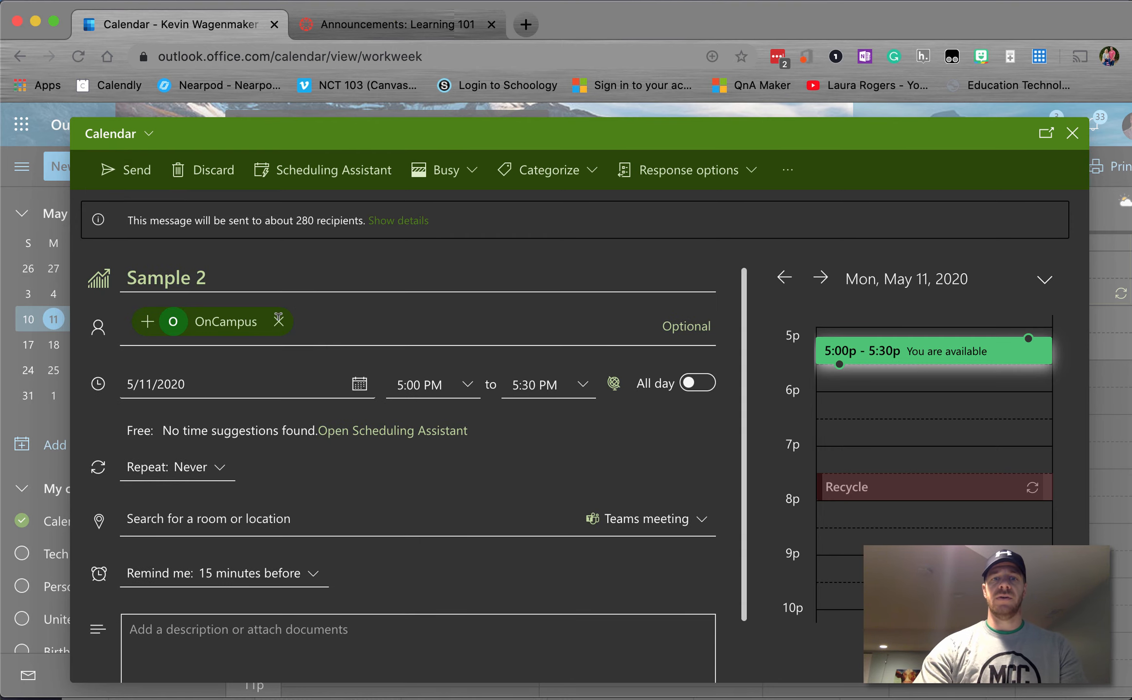
Step: Remove OnCampus, save Sample 2 for May 11, and go to the Canvas announcements
{"action": "left_click", "coordinate": [278, 319]}
{"action": "left_click", "coordinate": [127, 173]}
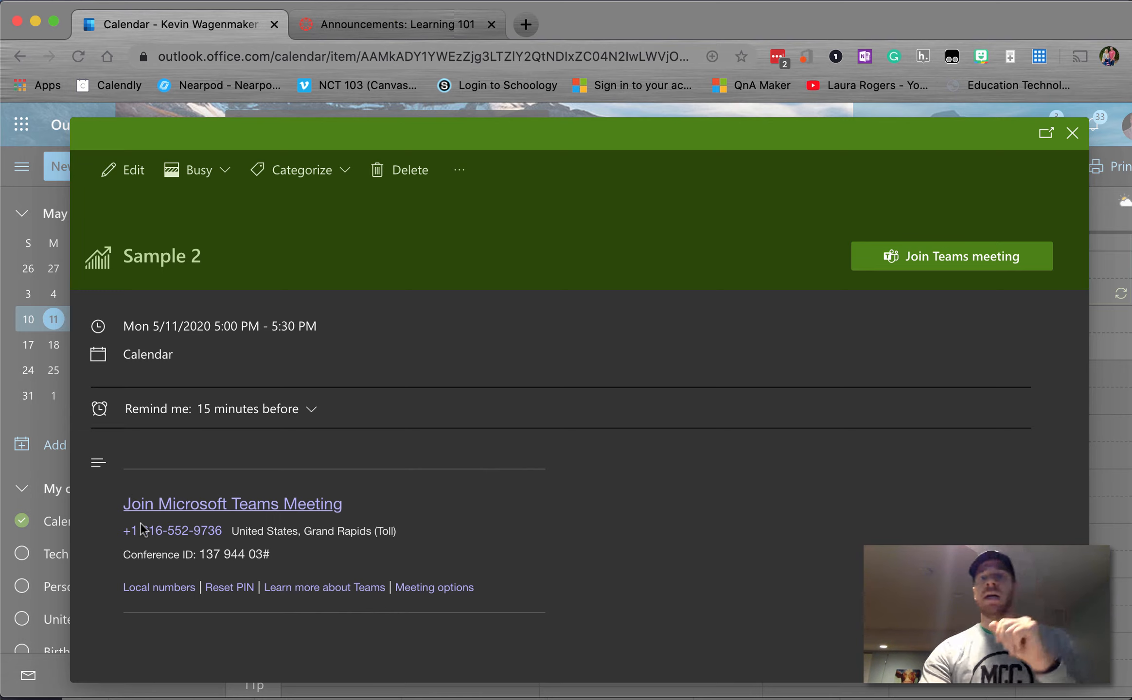
{"action": "key", "text": "ctrl+Tab"}
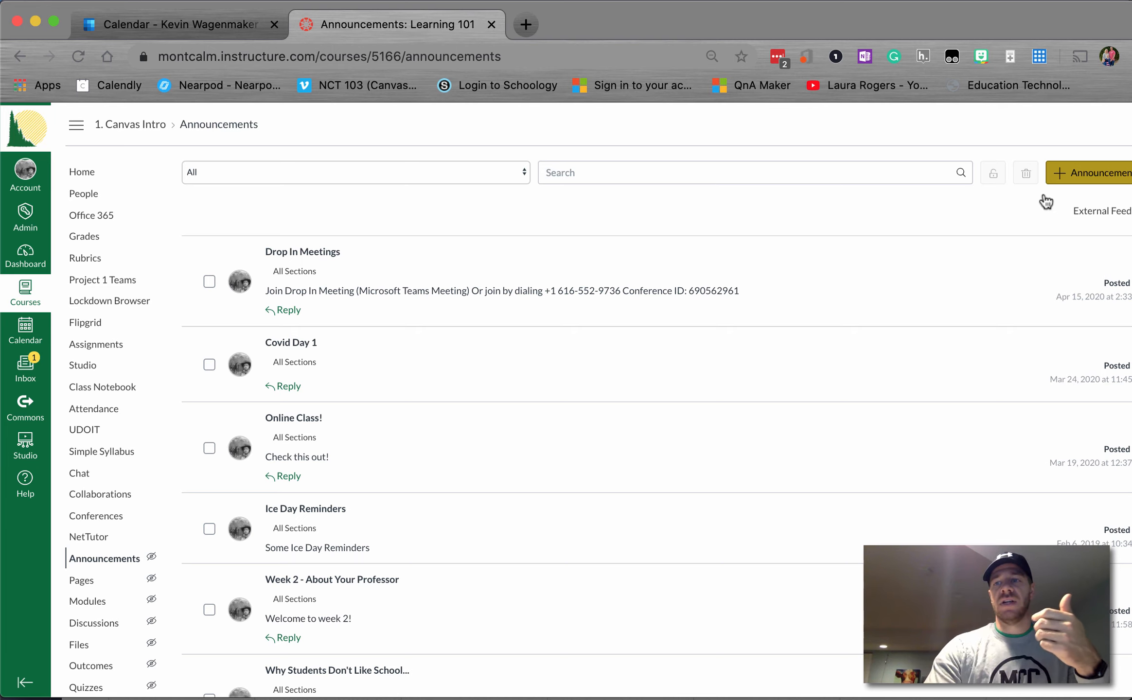
Step: Start a Canvas announcement titled 'Office Hours' and choose the Microsoft Teams Meetings tool
{"action": "left_click", "coordinate": [1078, 183]}
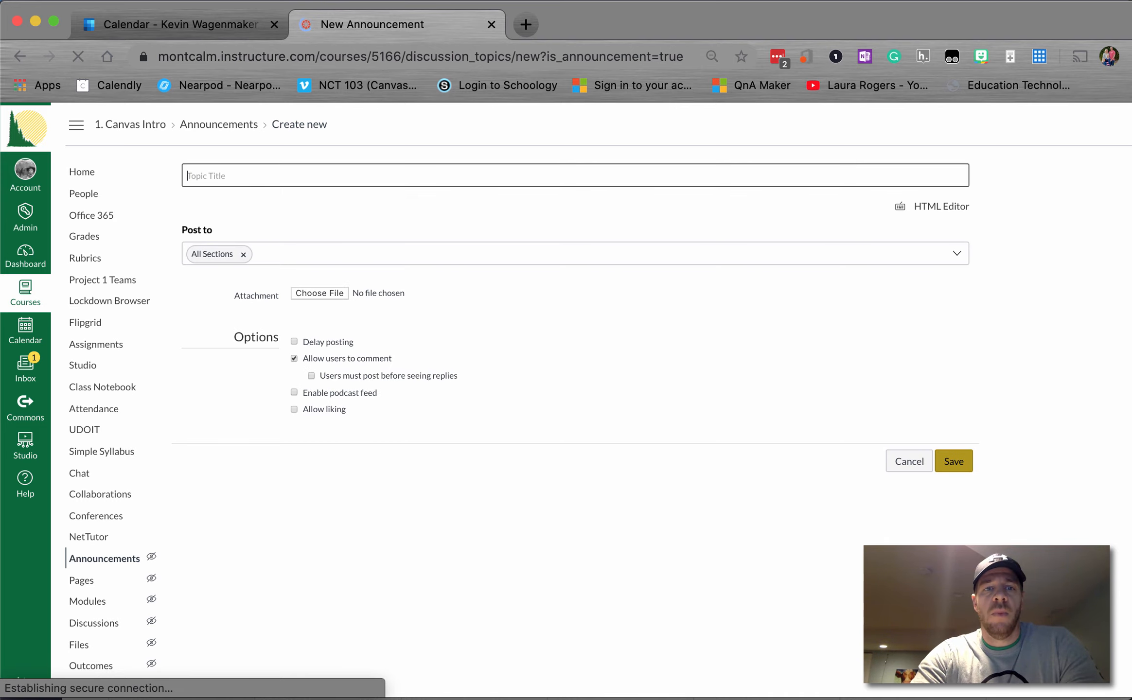
{"action": "type", "text": "Office"}
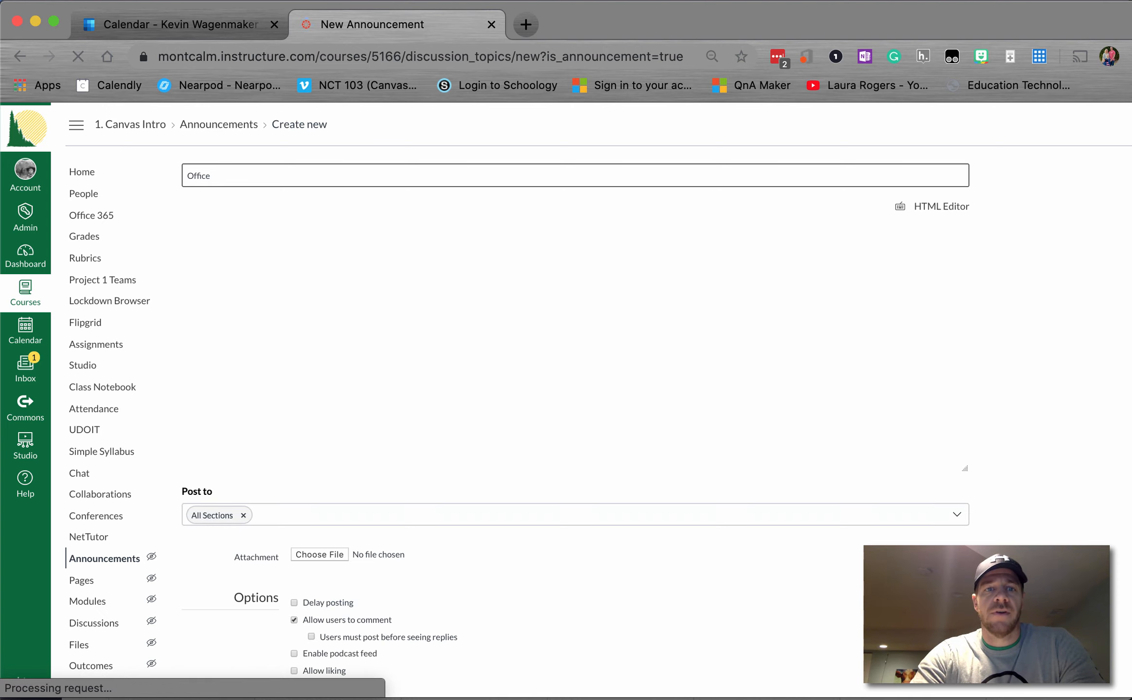
{"action": "type", "text": " Hour"}
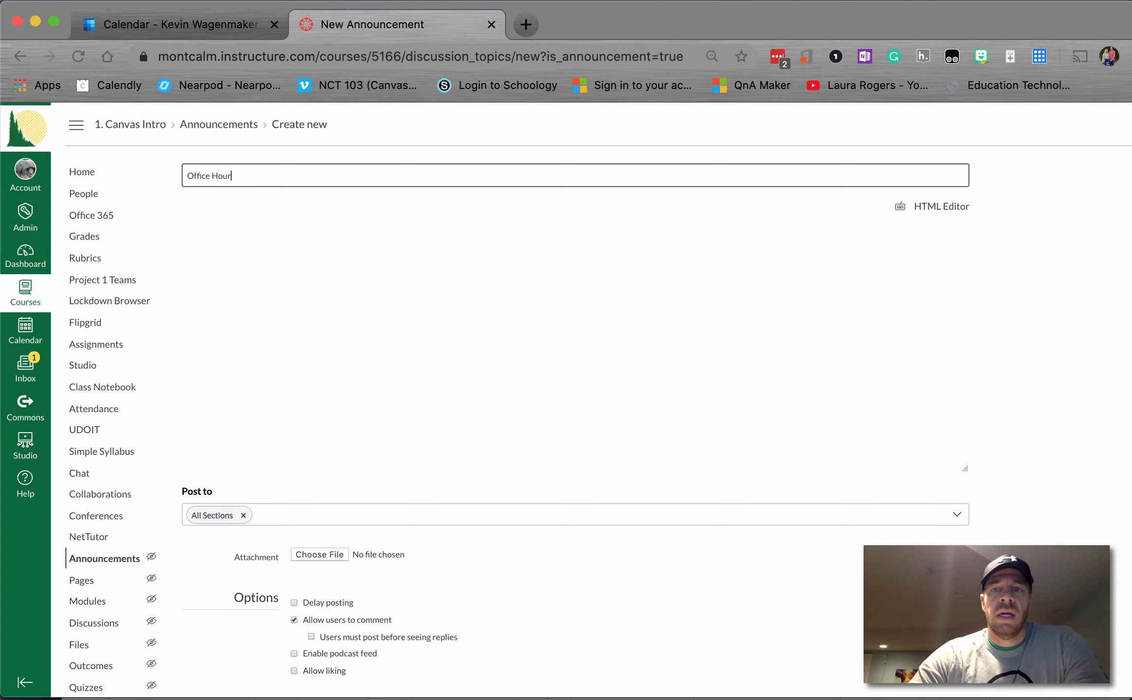
{"action": "type", "text": "s"}
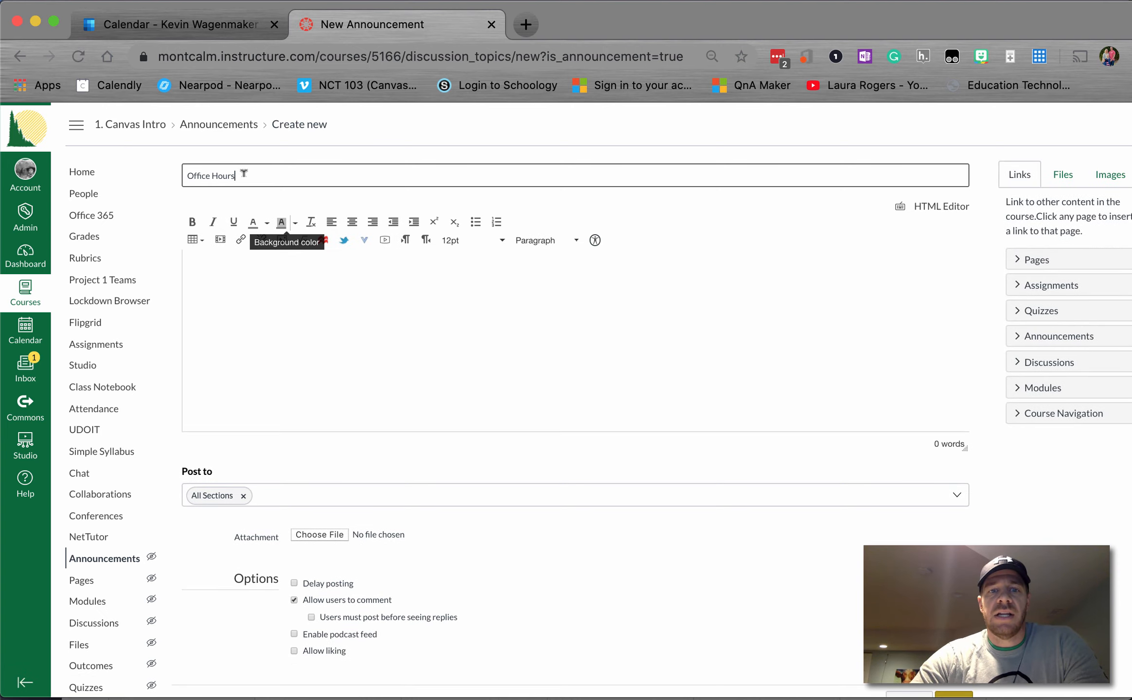
{"action": "left_click", "coordinate": [366, 241]}
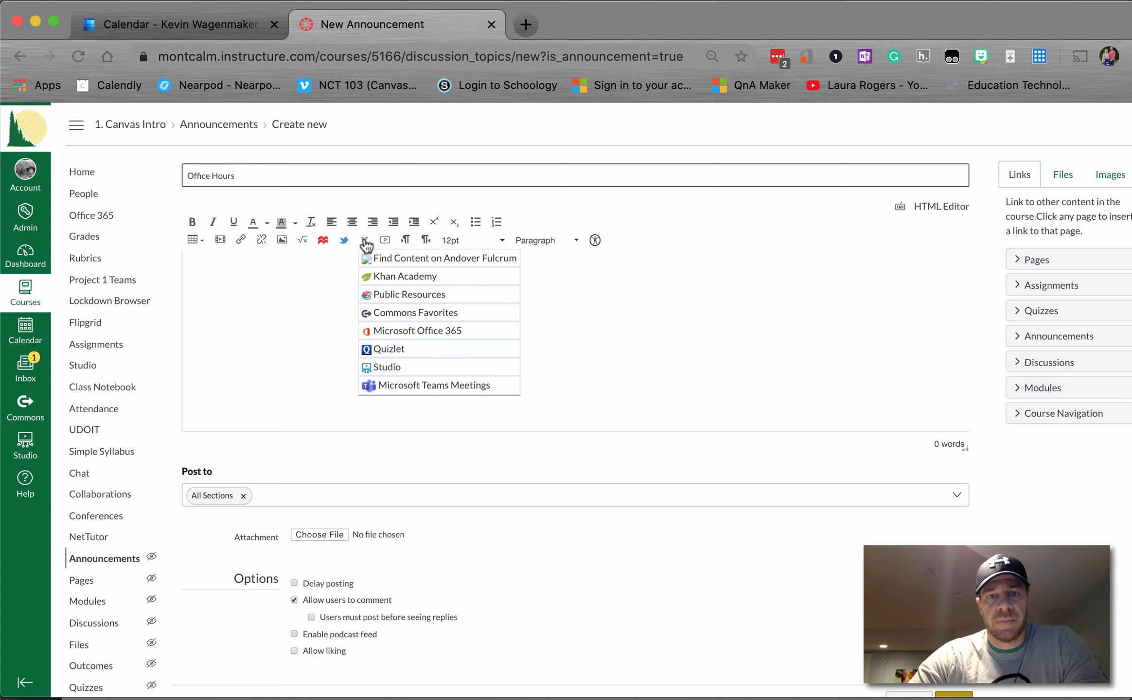
{"action": "left_click", "coordinate": [407, 392]}
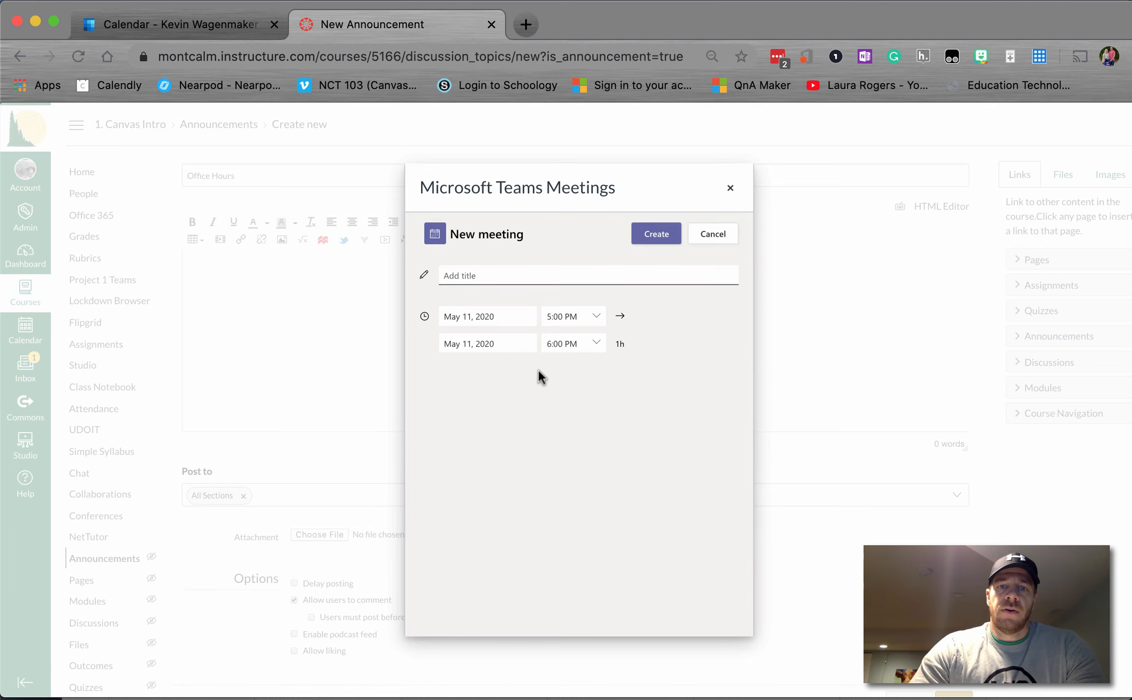
Step: Create the 'Office Hours' Teams meeting for May 11, 5–6 PM, and insert its join details
{"action": "type", "text": "Of"}
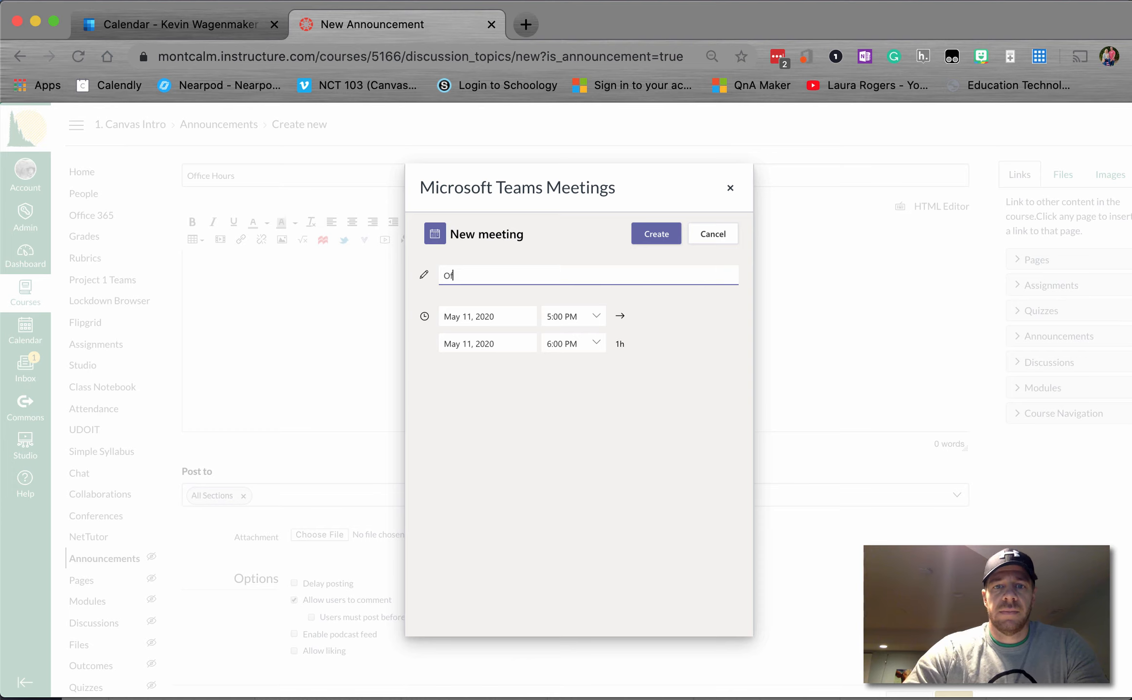
{"action": "type", "text": "fice Hours"}
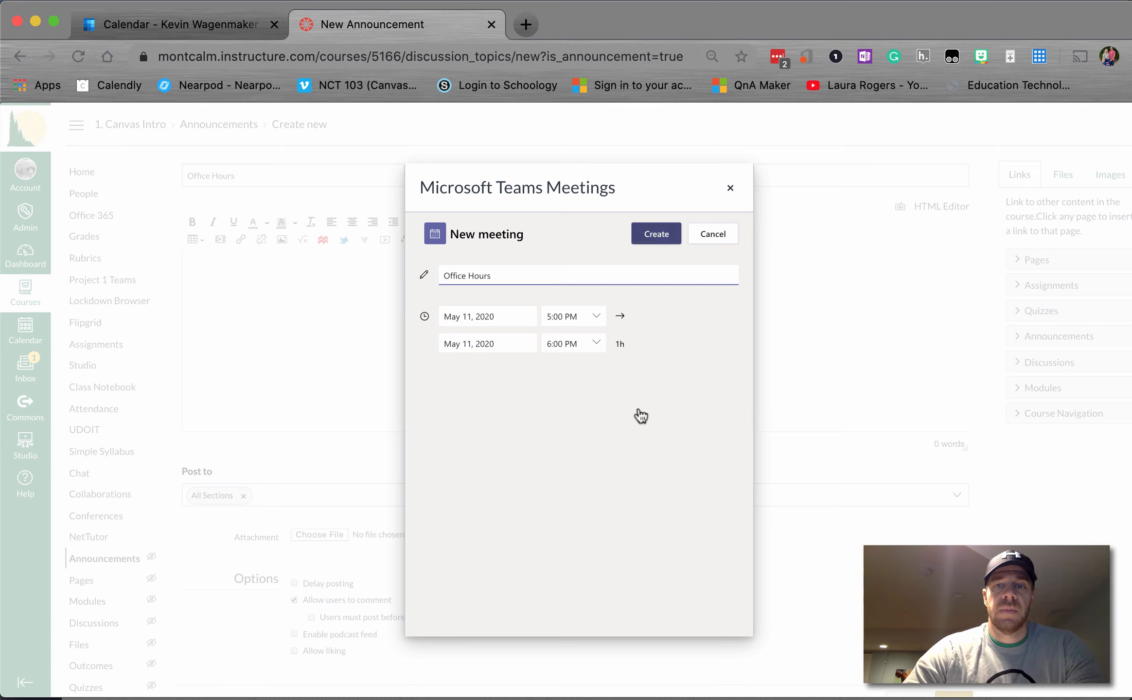
{"action": "key", "text": "Return"}
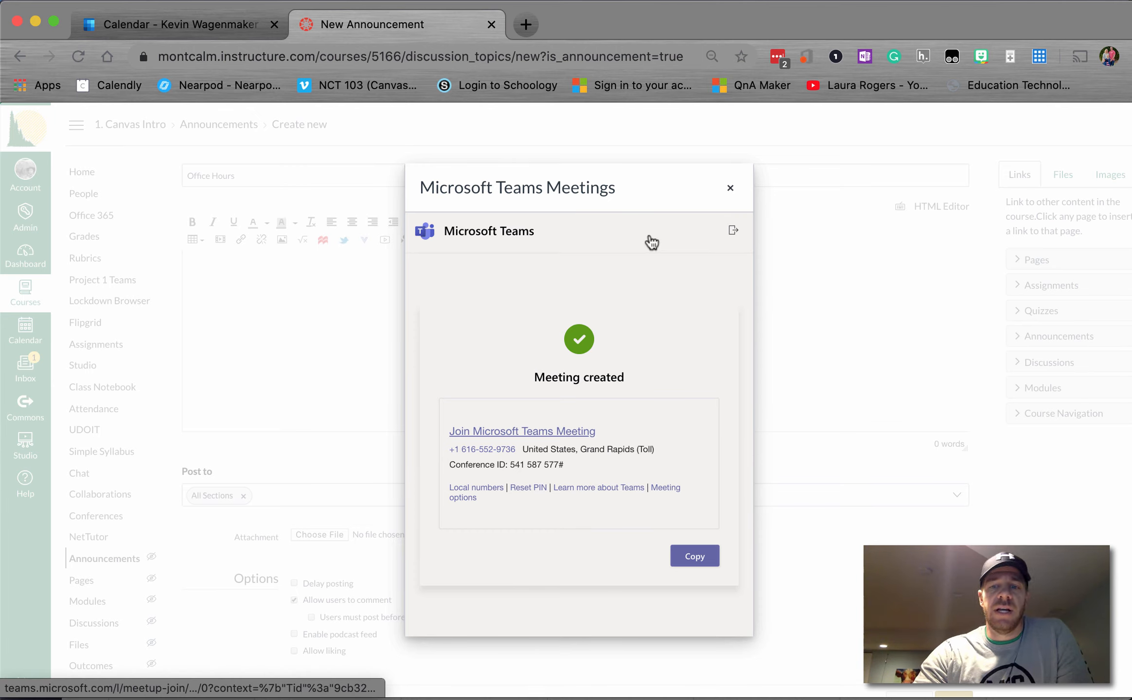
{"action": "left_click", "coordinate": [699, 559]}
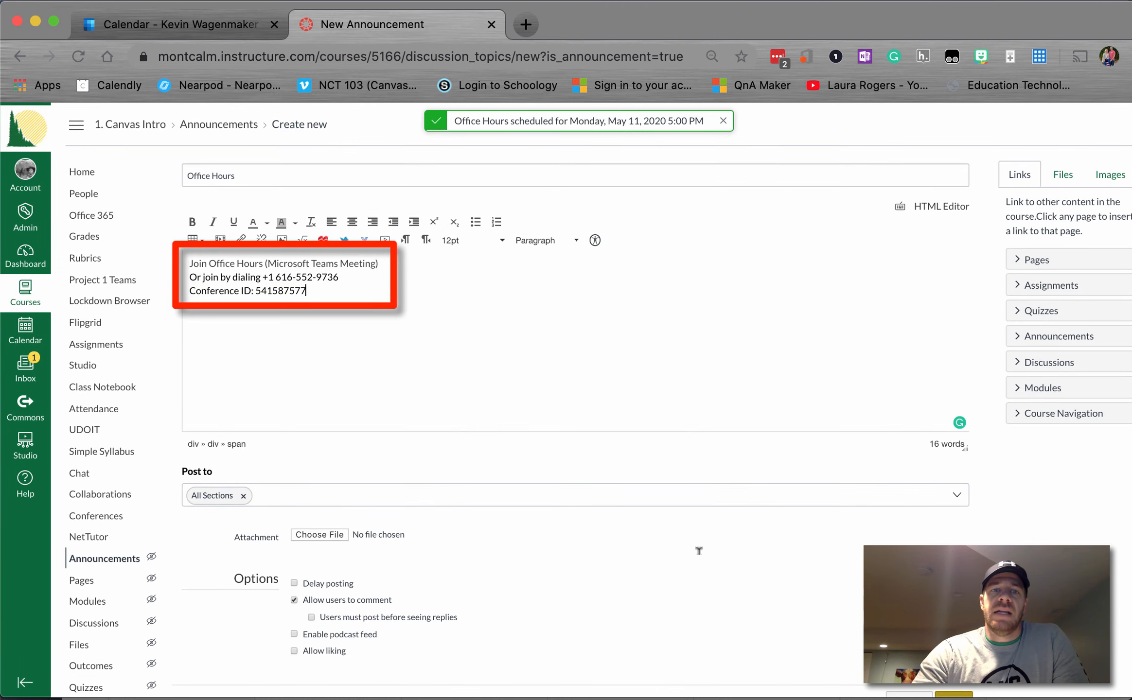
Step: Add 'Join Virtual office hours!' above the join link and post the announcement
{"action": "left_click_drag", "start_coordinate": [308, 292], "coordinate": [211, 277]}
{"action": "left_click", "coordinate": [307, 291]}
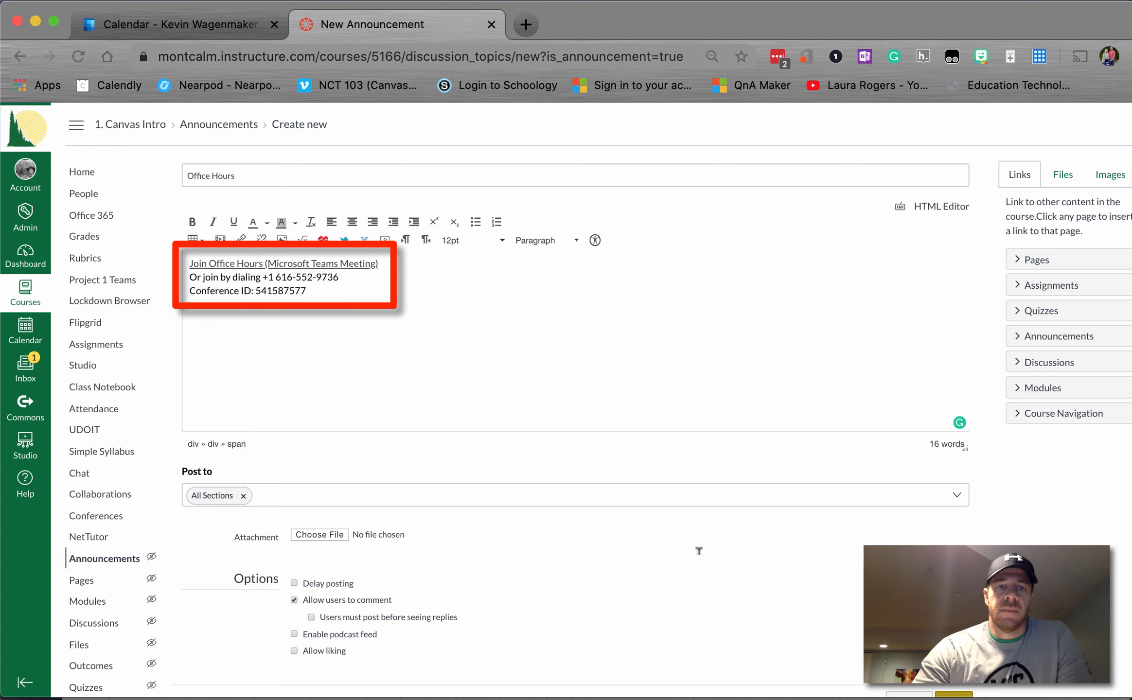
{"action": "left_click", "coordinate": [190, 264]}
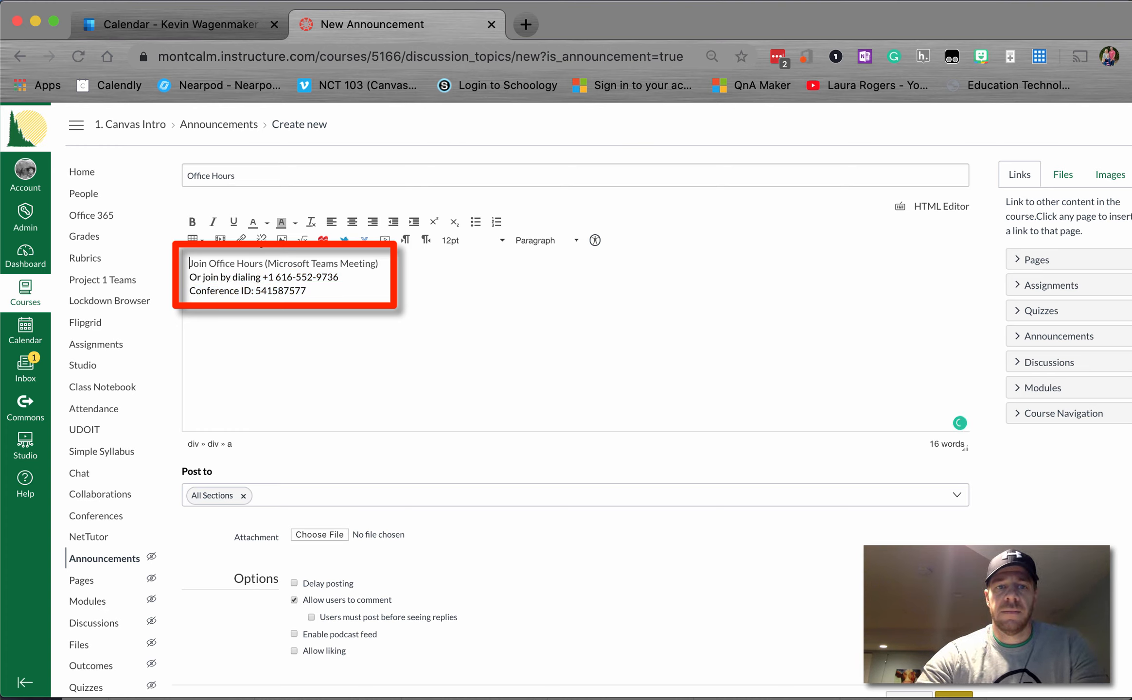
{"action": "type", "text": "Join Virtual office hours!"}
{"action": "key", "text": "Return"}
{"action": "key", "text": "Return"}
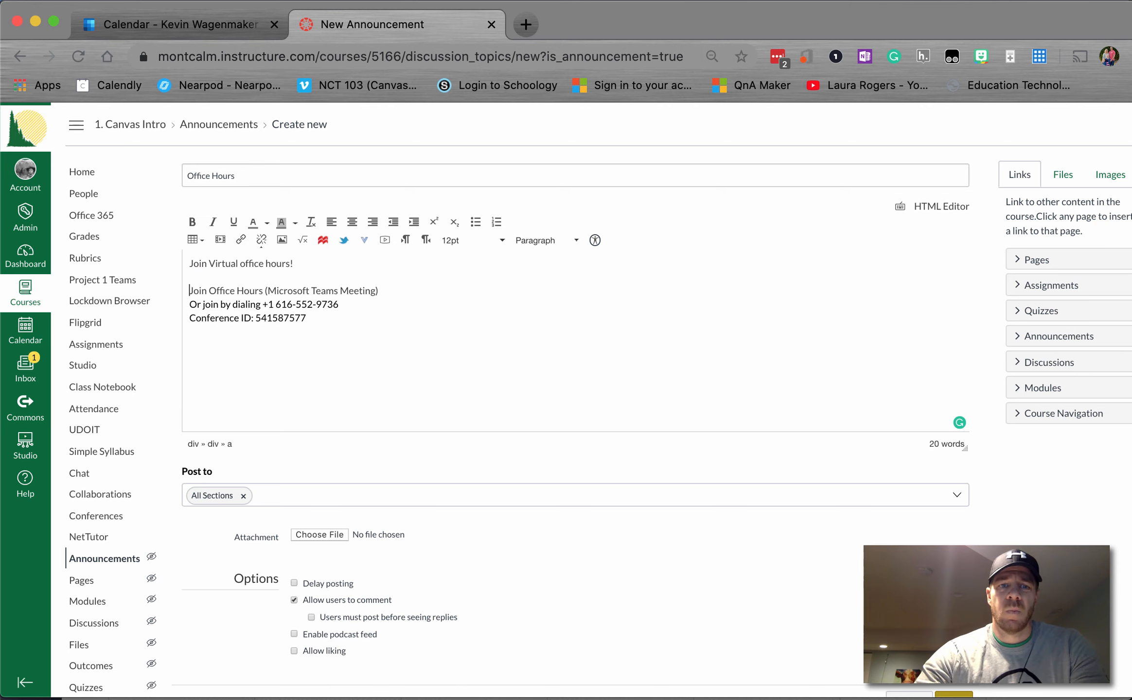
{"action": "scroll", "coordinate": [701, 560], "scroll_direction": "down", "scroll_amount": 2}
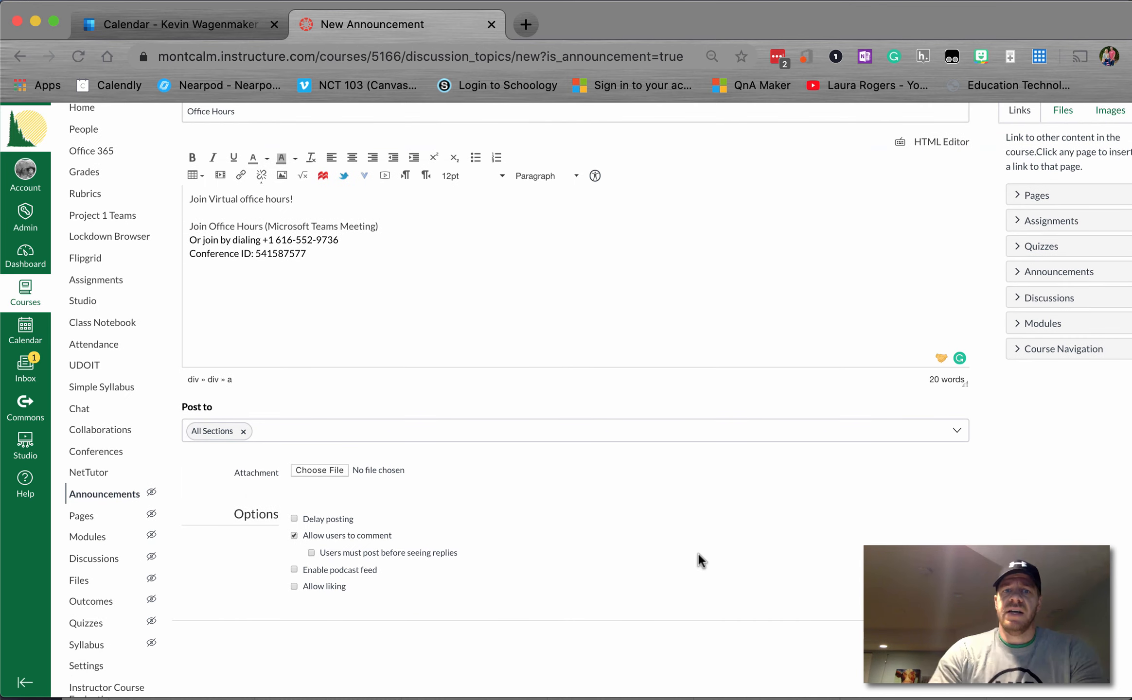
{"action": "left_click", "coordinate": [700, 562]}
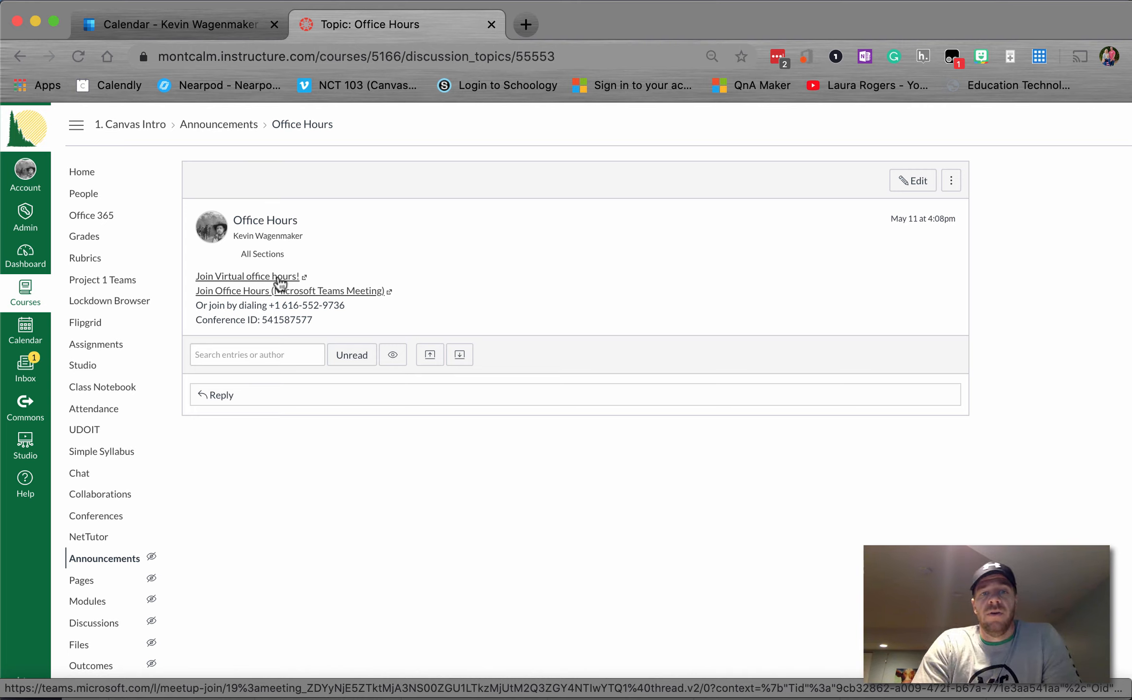
Step: Return to the Teams calendar showing Sample 2 on Monday, May 11 at 5 PM
{"action": "key", "text": "super+Tab"}
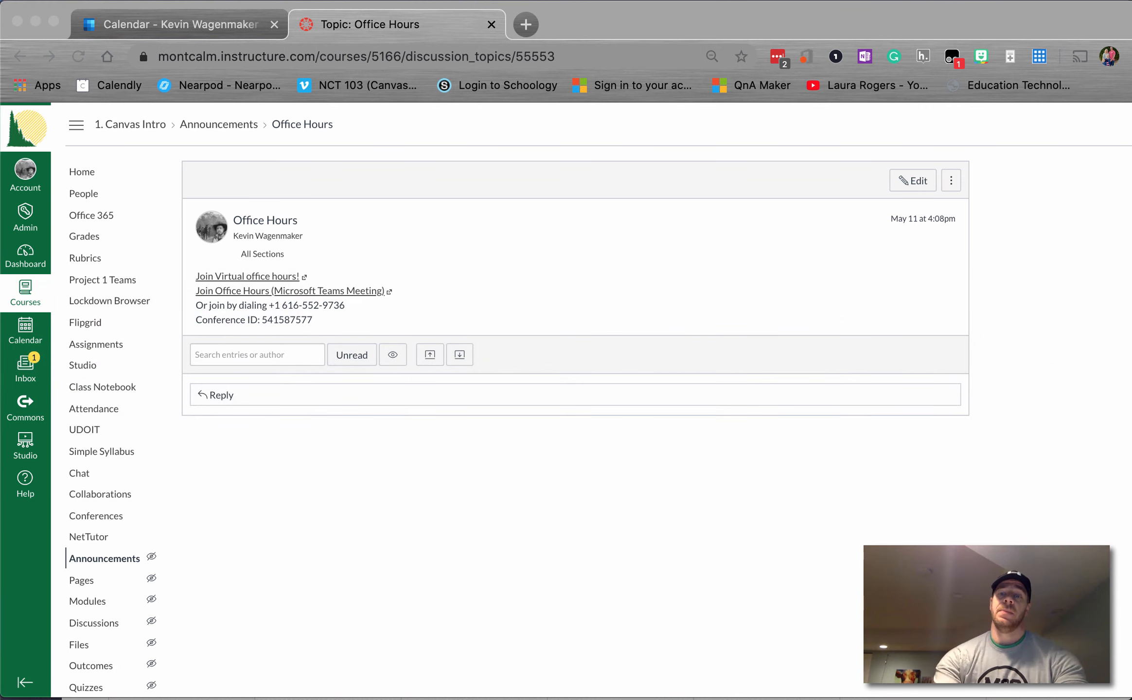
{"action": "key", "text": "super+Tab"}
{"action": "key", "text": "super+Tab"}
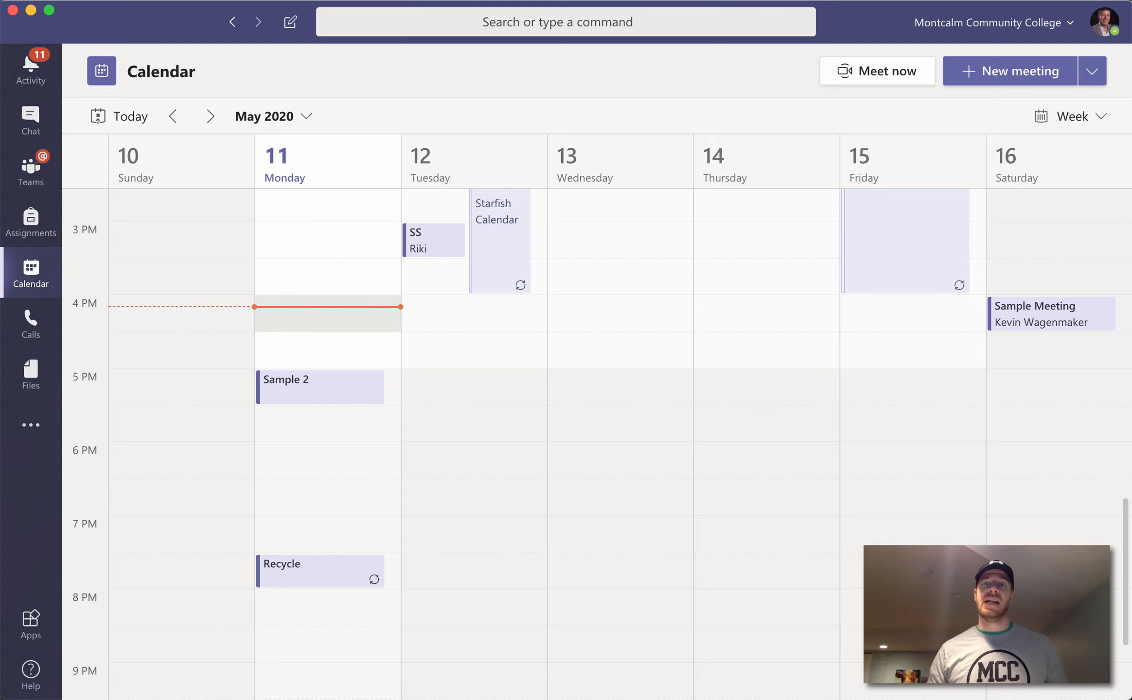
Step: Switch to the CTD Teams Day 8 Assignment in Word and scroll to the Post/Prompt section
{"action": "key", "text": "super+Tab"}
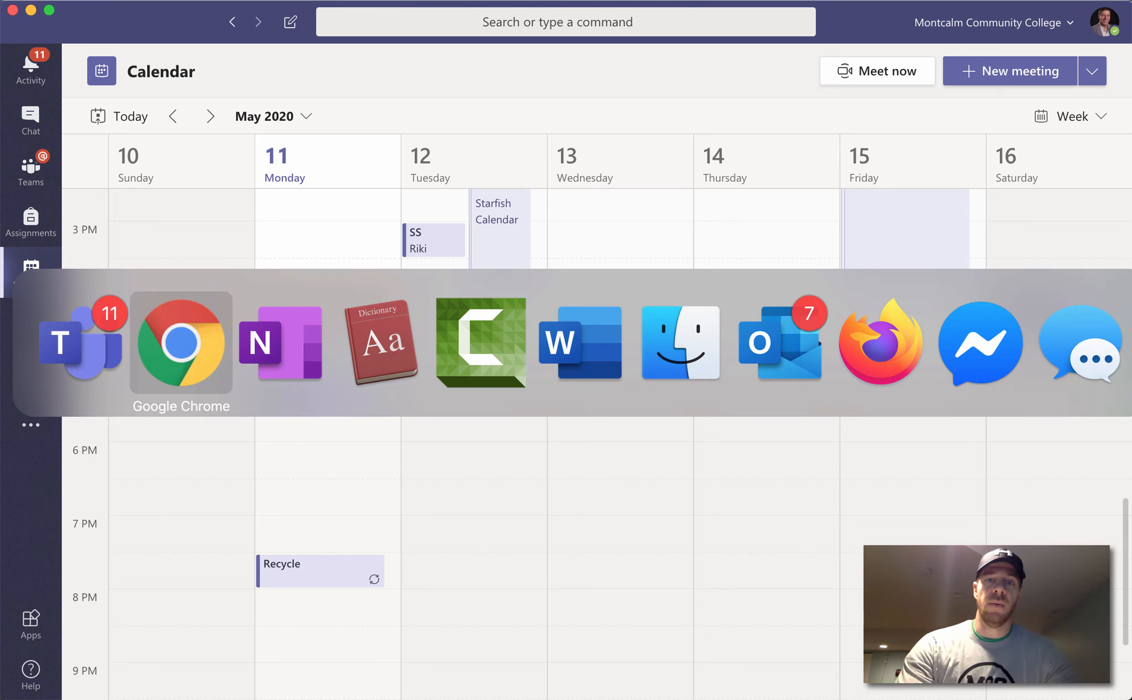
{"action": "key", "text": "super+Tab"}
{"action": "key", "text": "super+Tab"}
{"action": "key", "text": "super+Tab"}
{"action": "key", "text": "super+Tab"}
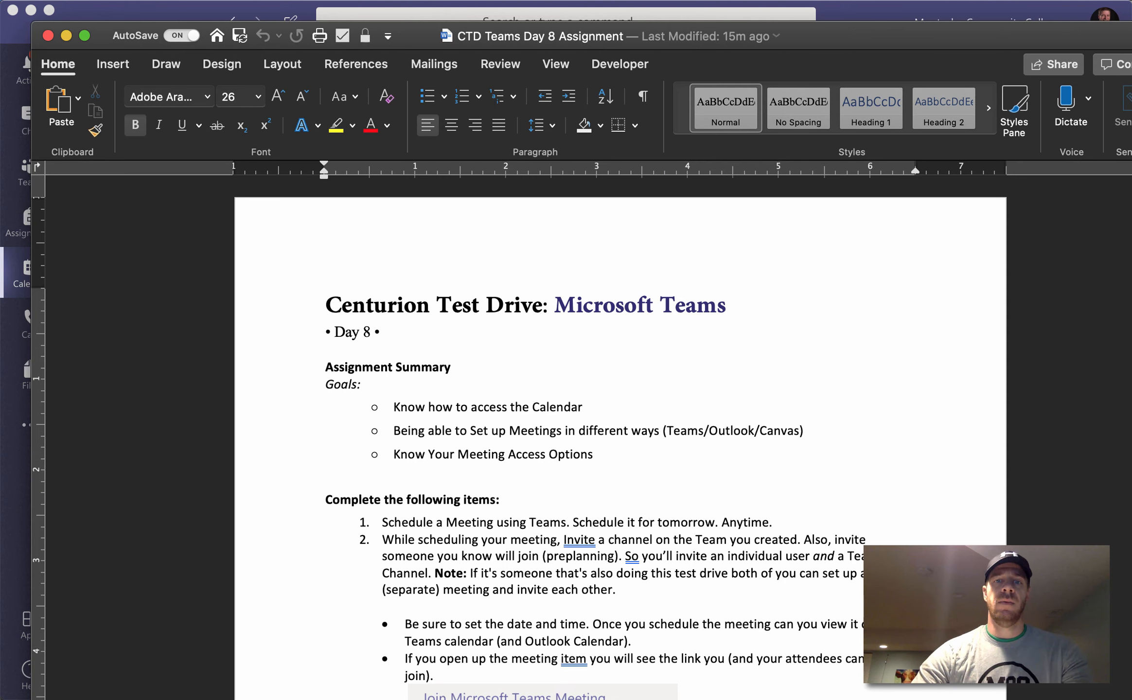
{"action": "scroll", "coordinate": [617, 444], "scroll_direction": "down", "scroll_amount": 1}
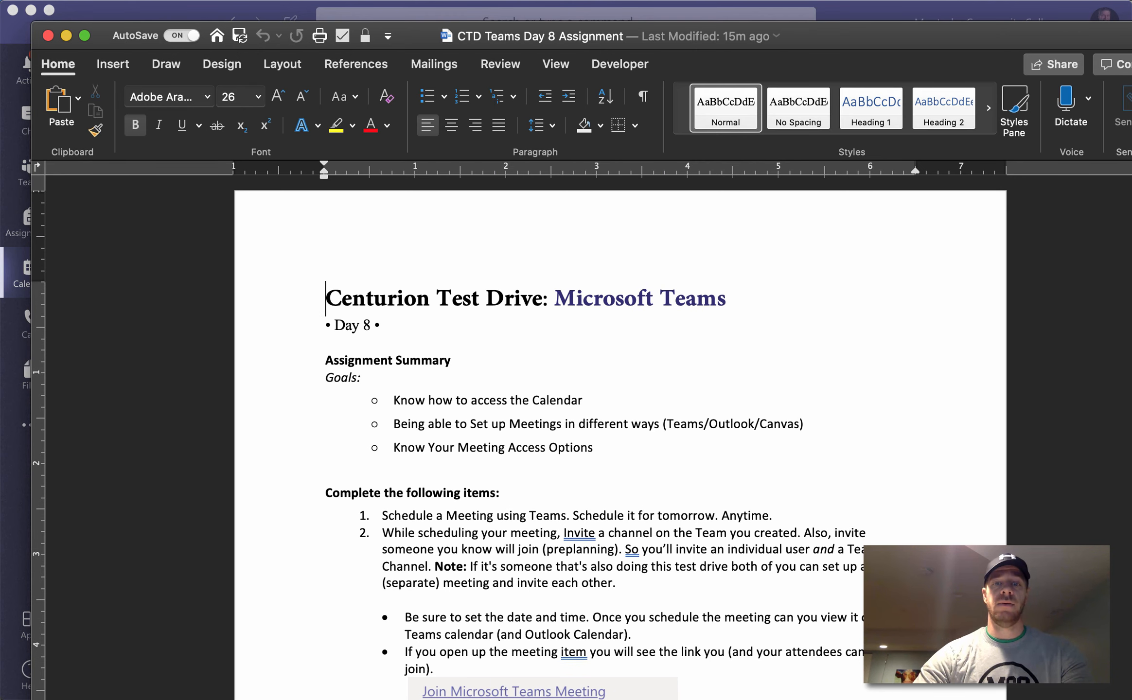
{"action": "scroll", "coordinate": [616, 445], "scroll_direction": "down", "scroll_amount": 5}
{"action": "scroll", "coordinate": [617, 445], "scroll_direction": "down", "scroll_amount": 2}
Step: Select and deselect the assignment steps and the sample Teams meeting image
{"action": "left_click_drag", "start_coordinate": [383, 256], "coordinate": [792, 553]}
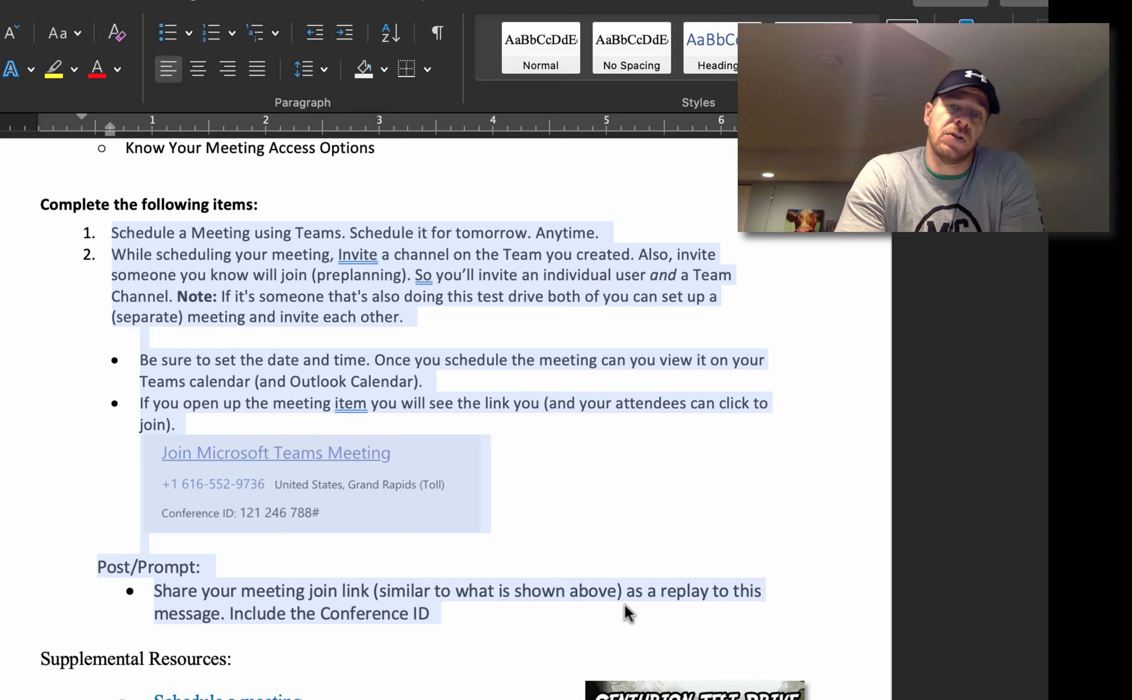
{"action": "left_click", "coordinate": [625, 604]}
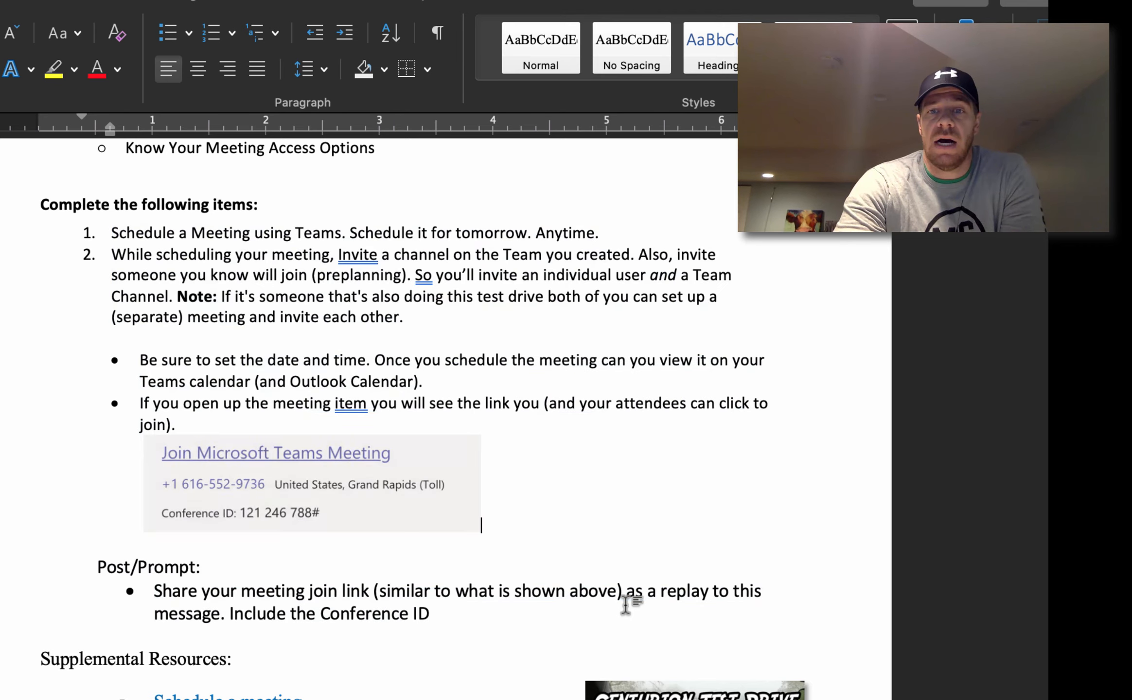
{"action": "key", "text": "shift+Left"}
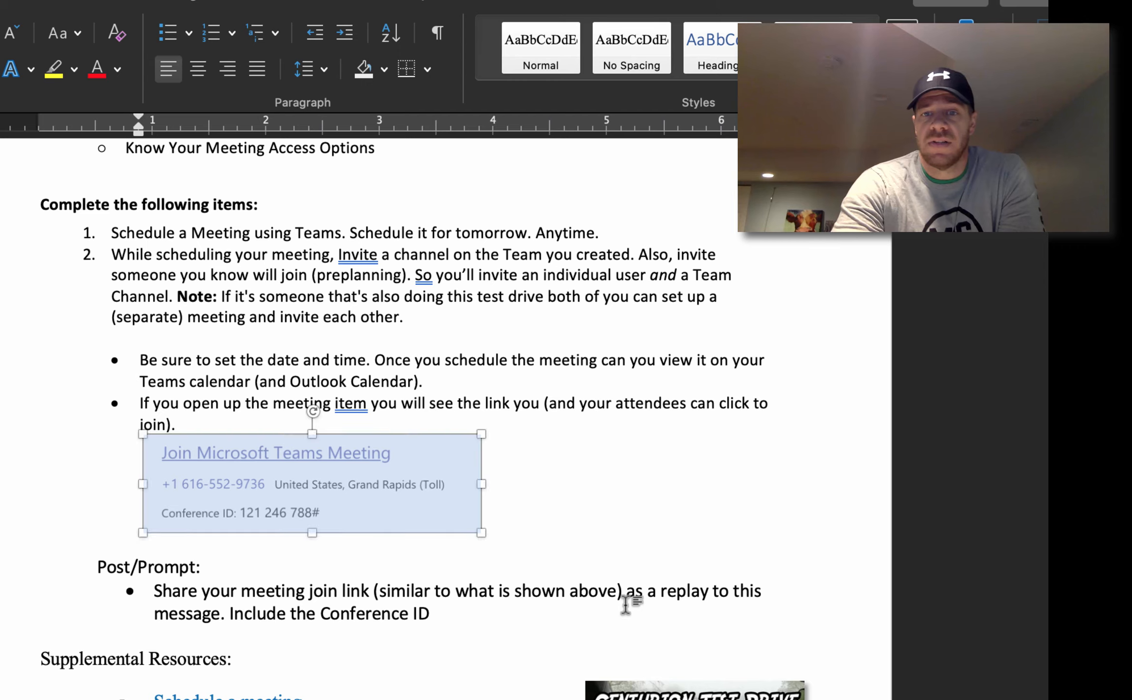
{"action": "key", "text": "Right"}
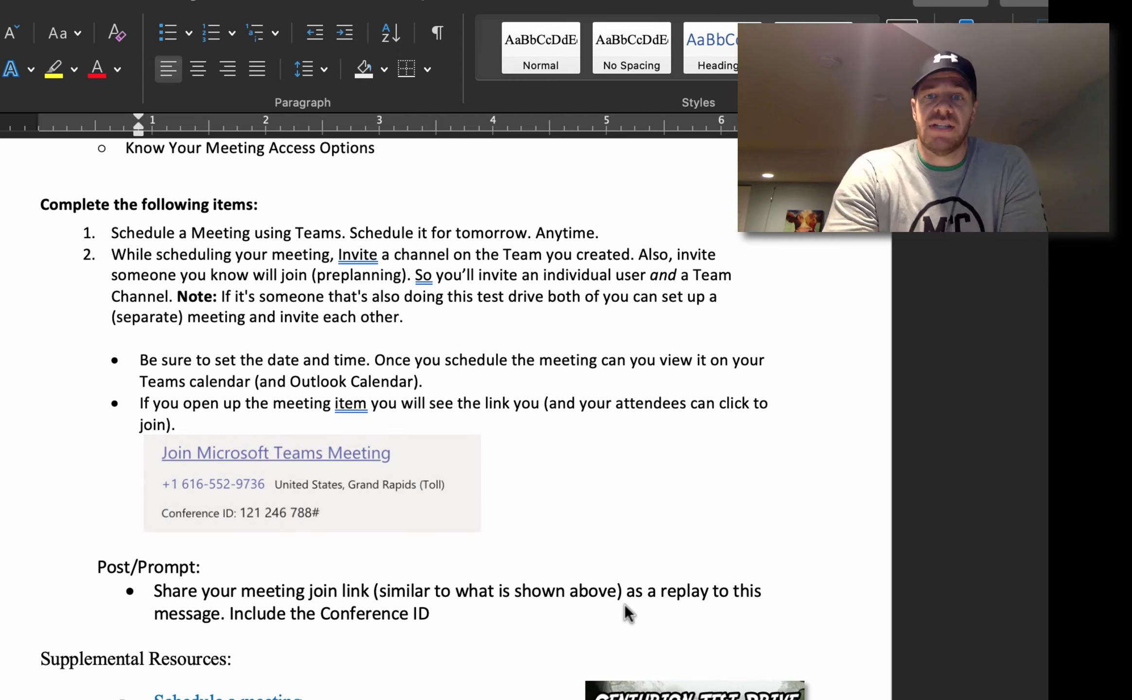